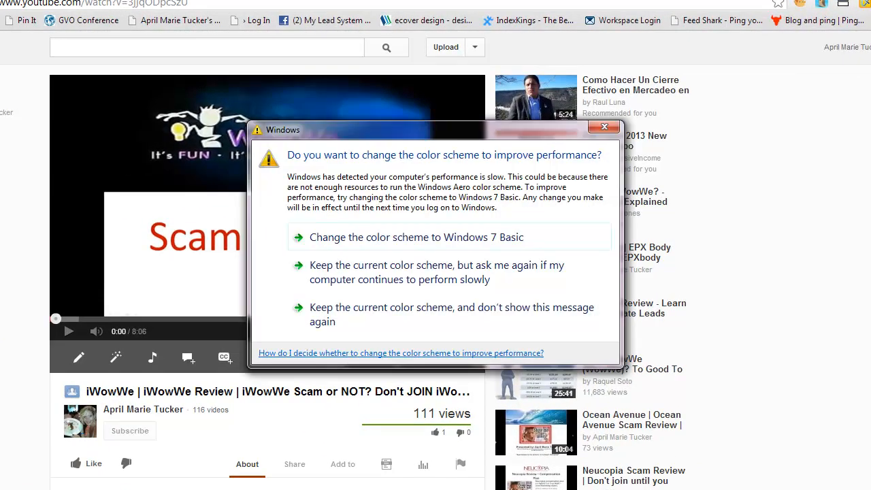
- Dismiss the Windows color scheme prompt and highlight the Shareaholic for Pinterest extension title on its Chrome Web Store page
left_click(602, 130)
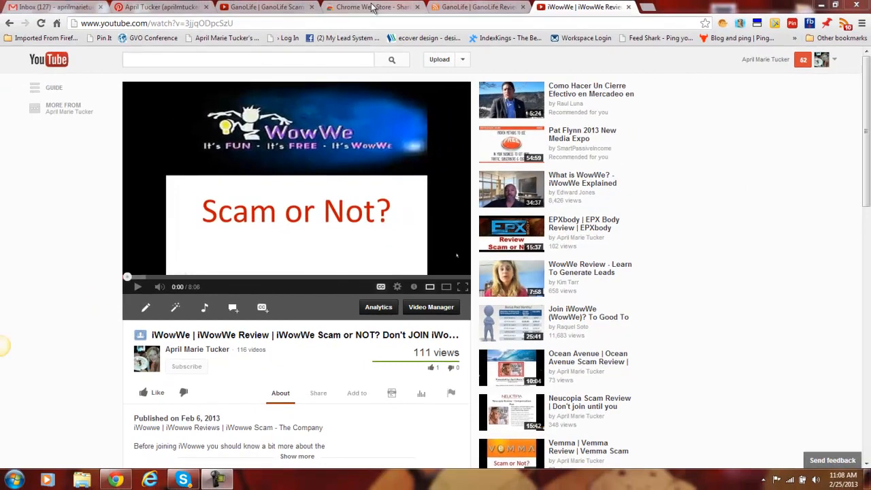
left_click(373, 7)
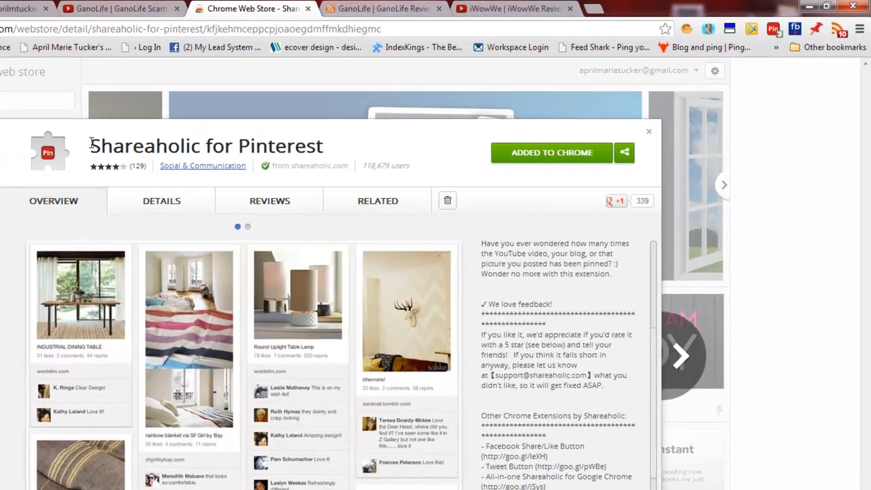
left_click_drag(242, 119, 290, 120)
left_click_drag(150, 150, 337, 148)
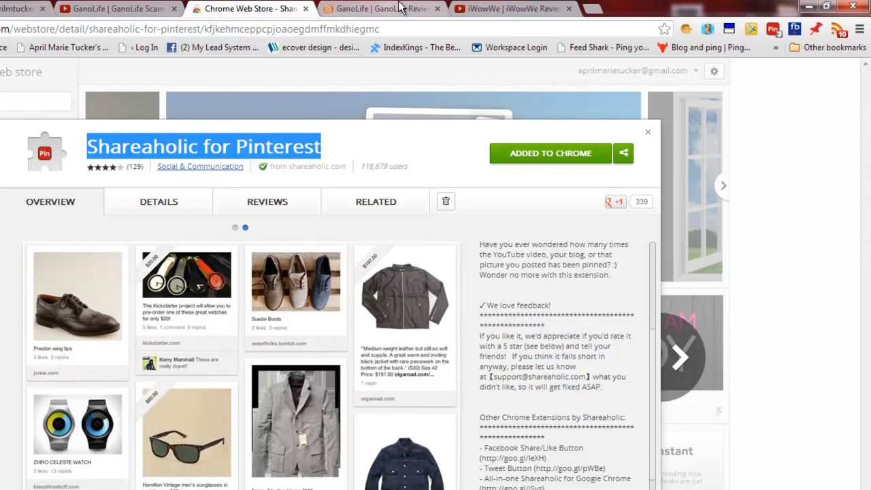
- Open the Pinterest board "My Youtube Channel | Network Marketing Training" and highlight the keyword part of its title
left_click(20, 8)
left_click_drag(865, 111, 868, 160)
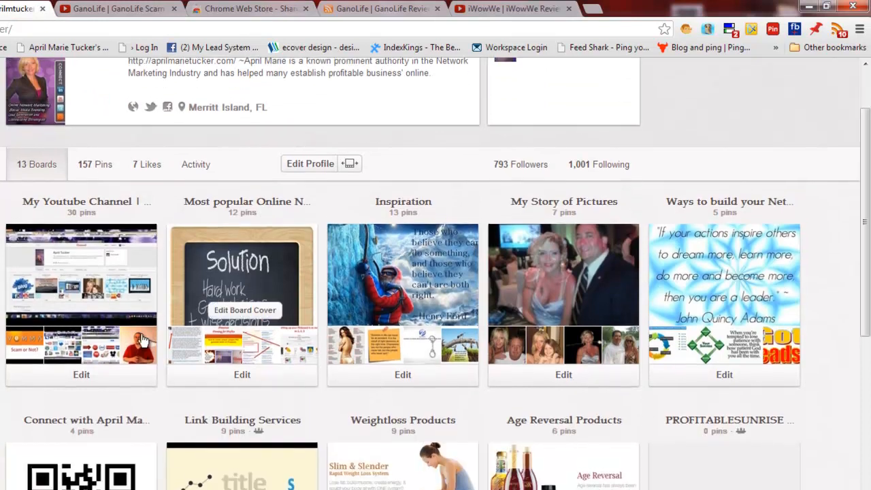
left_click(78, 203)
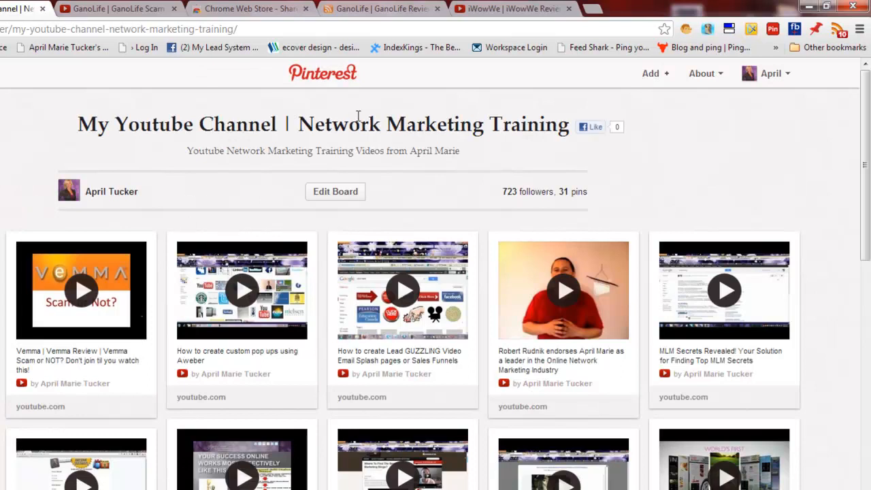
left_click_drag(298, 127, 572, 122)
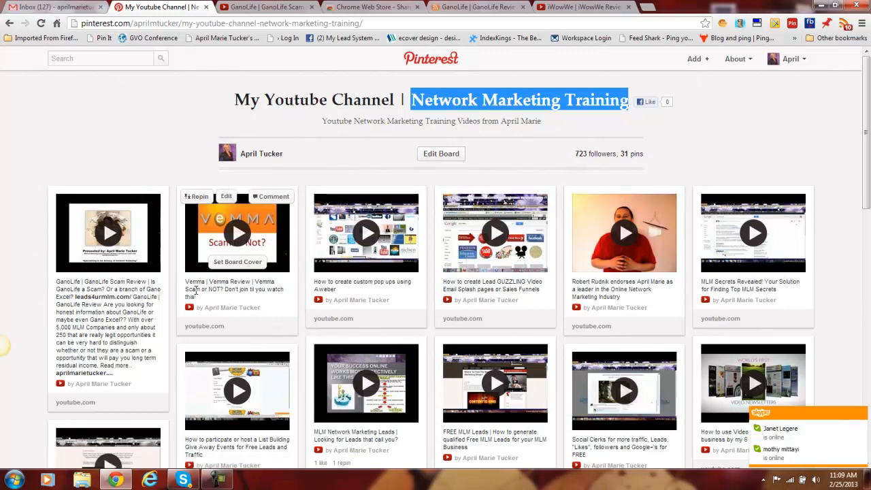
- Open the Vemma review pin on the board, briefly play and pause its video, and look over the pin's details
left_click(236, 233)
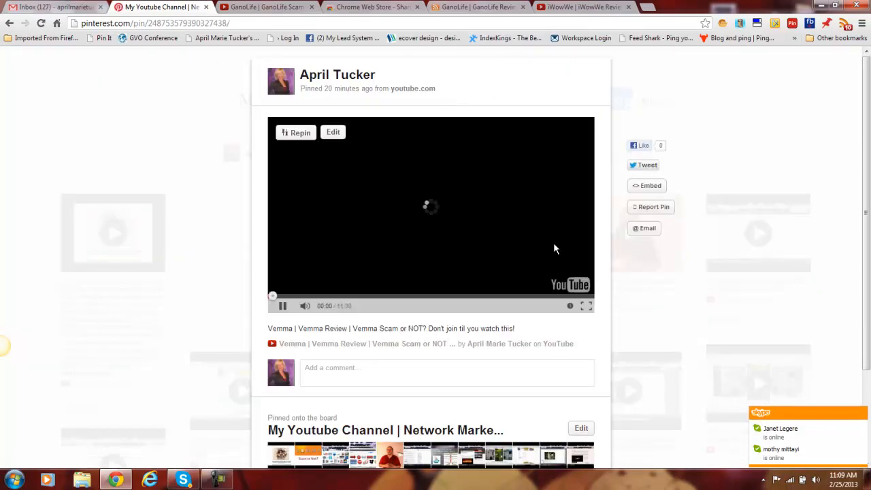
left_click(282, 306)
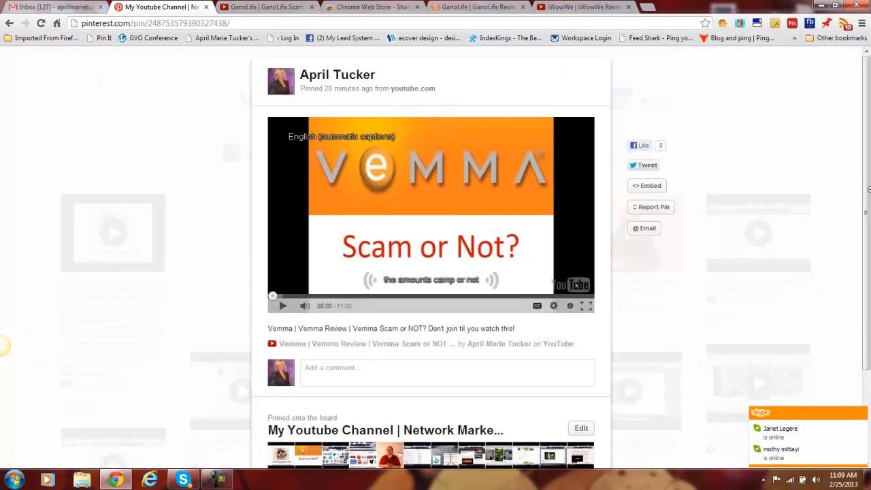
scroll(861, 113, "down", 1)
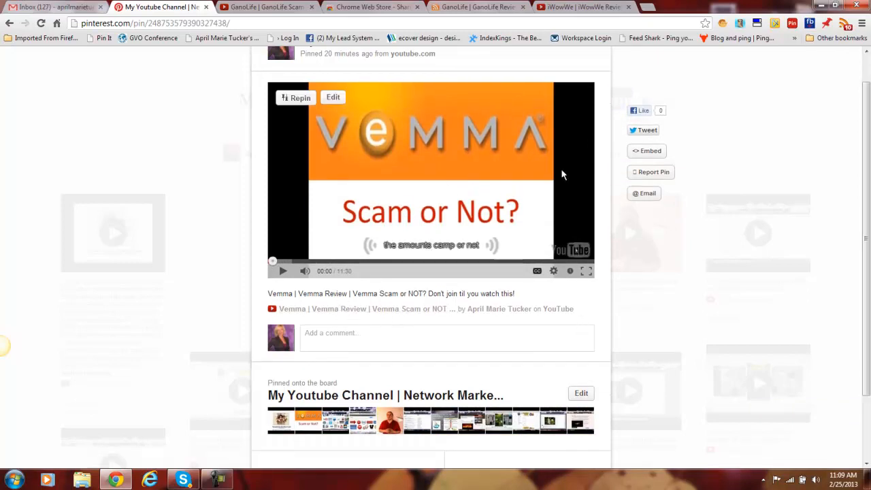
left_click(281, 271)
left_click(282, 270)
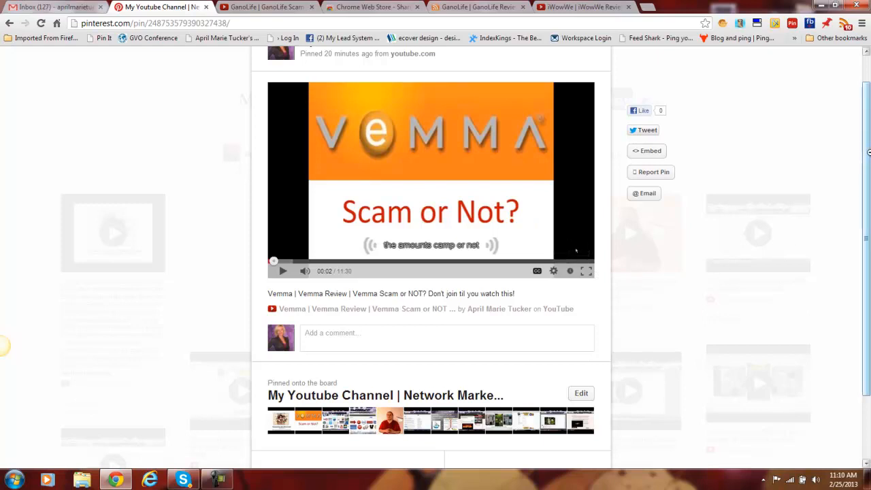
scroll(869, 183, "down", 1)
scroll(869, 182, "up", 1)
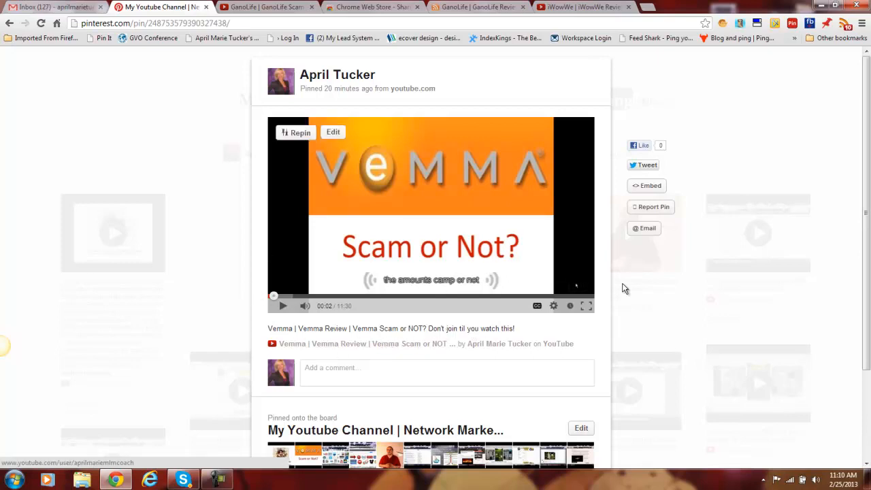
- Switch to the iWowWe review video on YouTube and look over its page down to the comments
left_click(568, 7)
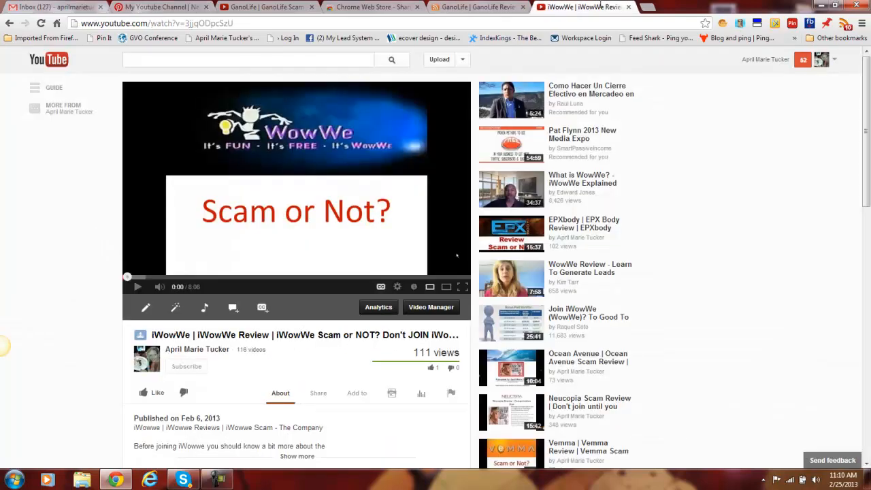
left_click_drag(868, 112, 868, 116)
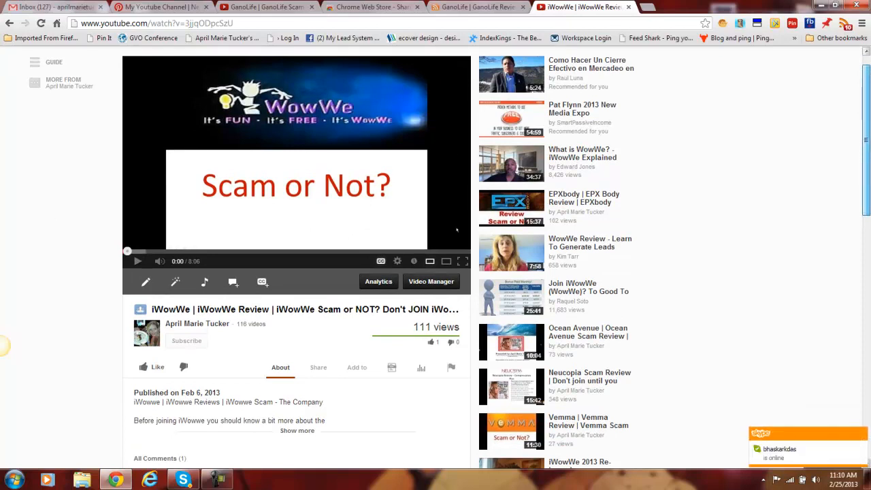
scroll(868, 113, "down", 3)
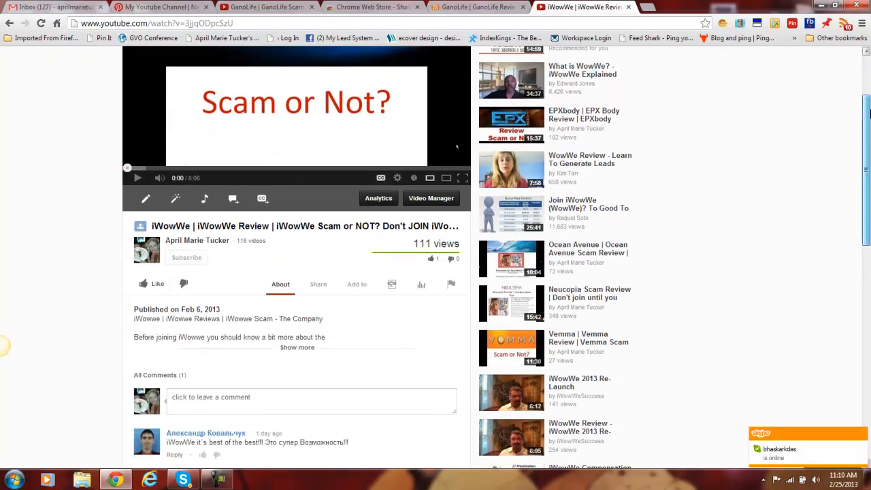
scroll(868, 115, "down", 3)
left_click_drag(869, 158, 866, 114)
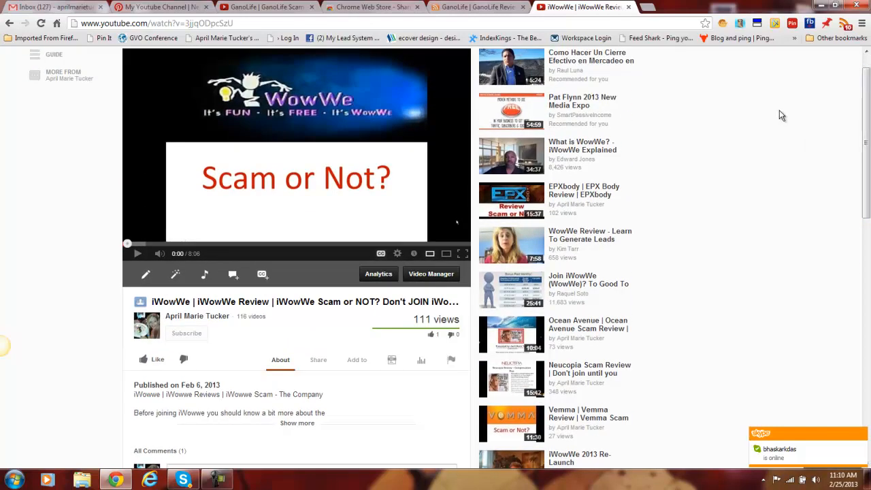
scroll(860, 170, "up", 1)
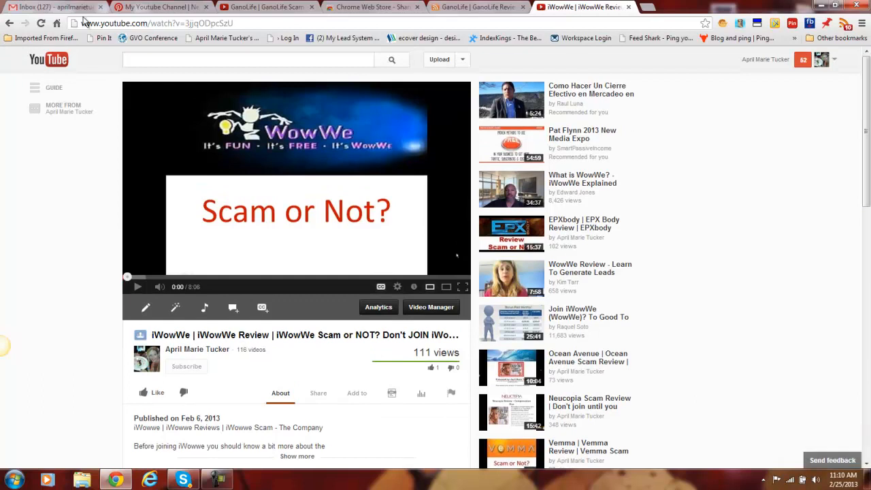
- Copy the short youtu.be share link of the iWowWe review video
left_click_drag(108, 25, 200, 28)
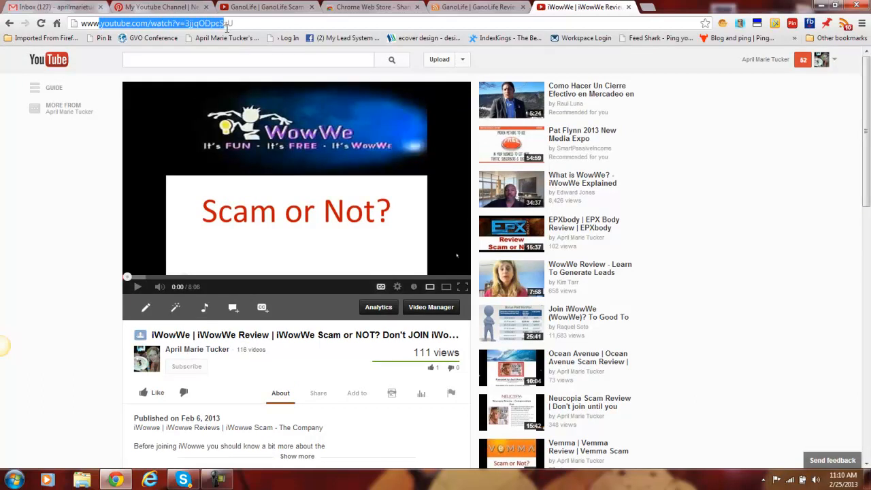
left_click(186, 23)
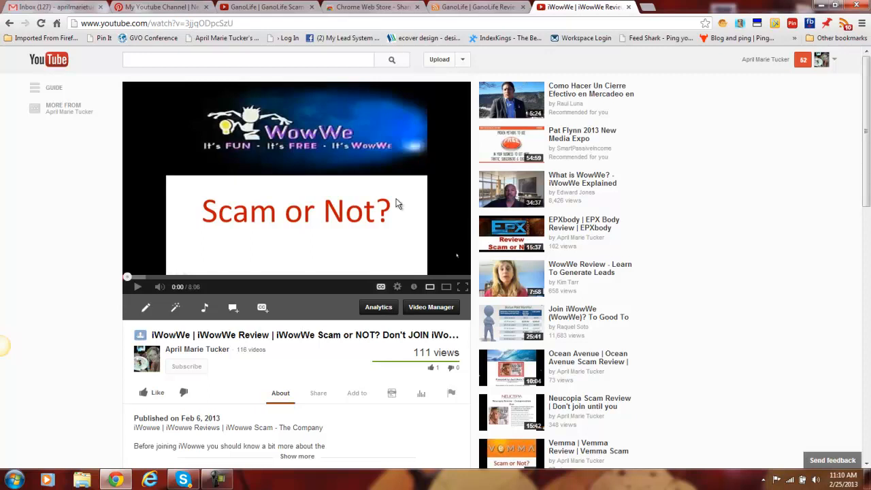
left_click(317, 394)
key("ctrl+c")
right_click(200, 446)
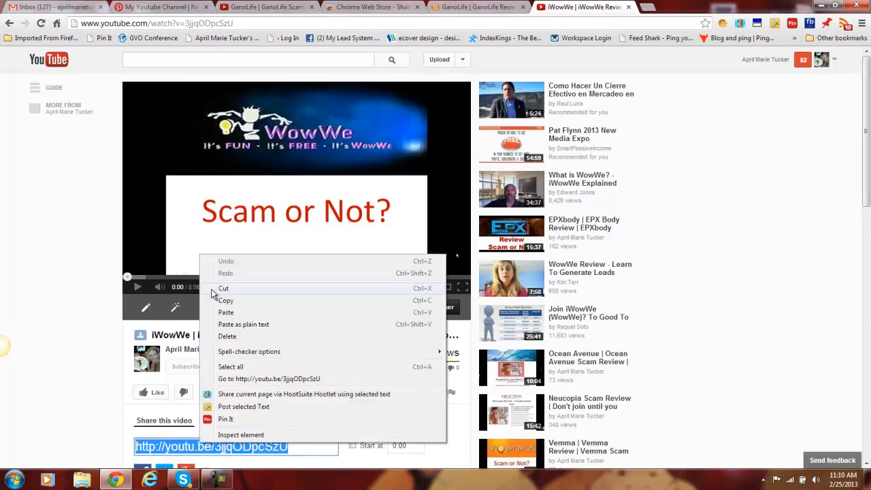
left_click(231, 301)
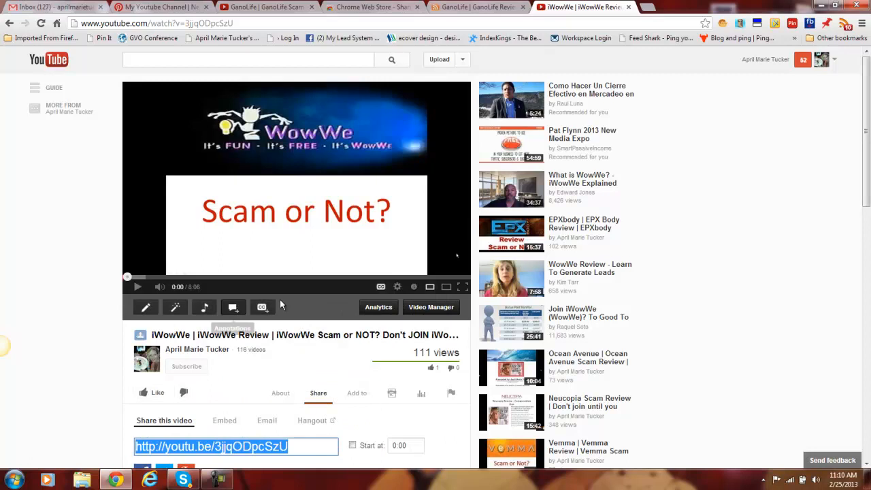
- Load the copied youtu.be link in a new browser tab
left_click(651, 9)
right_click(256, 22)
left_click(292, 79)
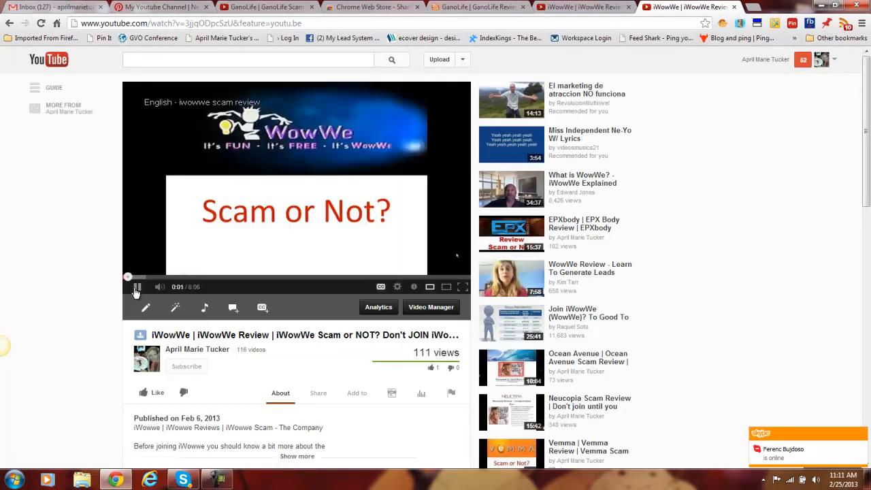
- Return to the original iWowWe video page and highlight its full watch address for comparison with the short link
left_click(573, 8)
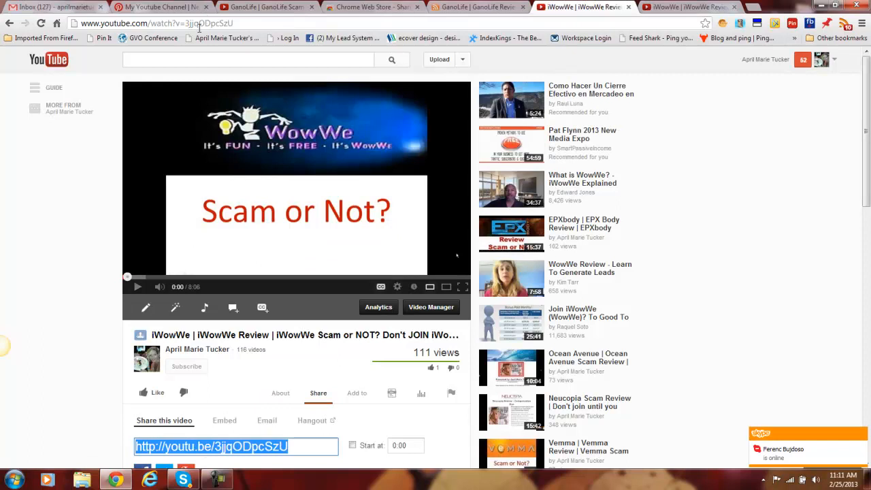
left_click_drag(204, 23, 264, 25)
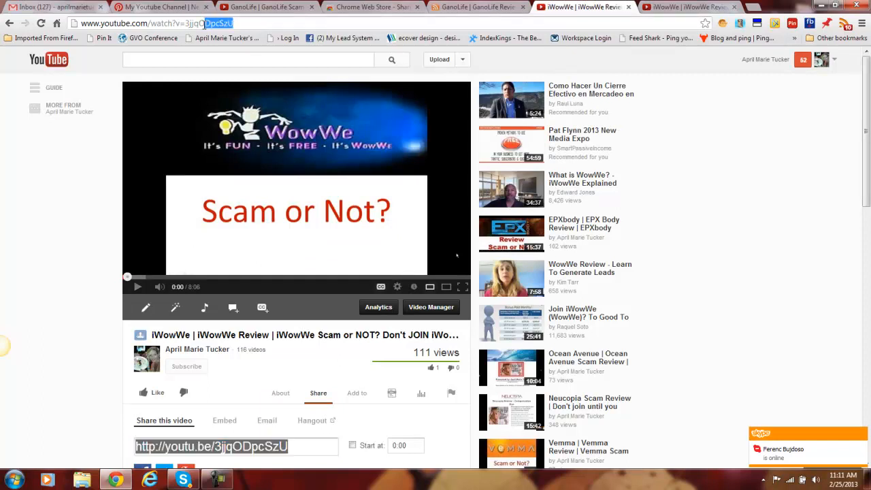
left_click_drag(204, 24, 110, 35)
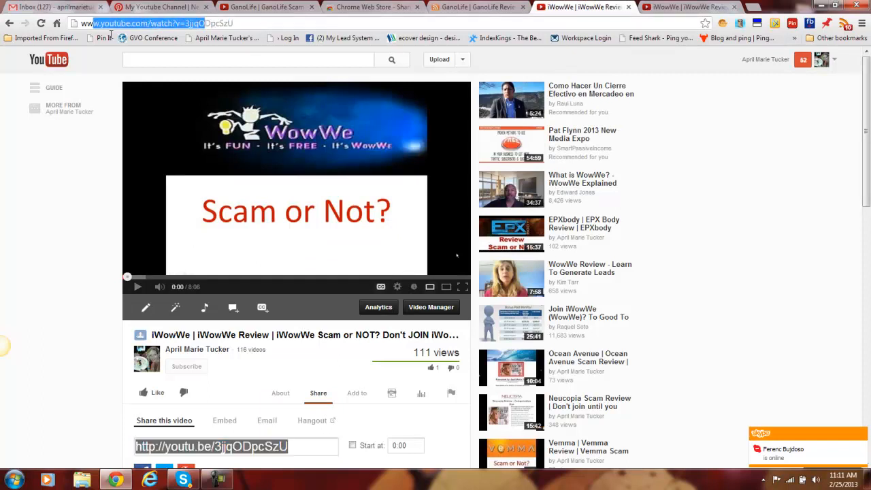
left_click(148, 23)
left_click_drag(194, 23, 243, 21)
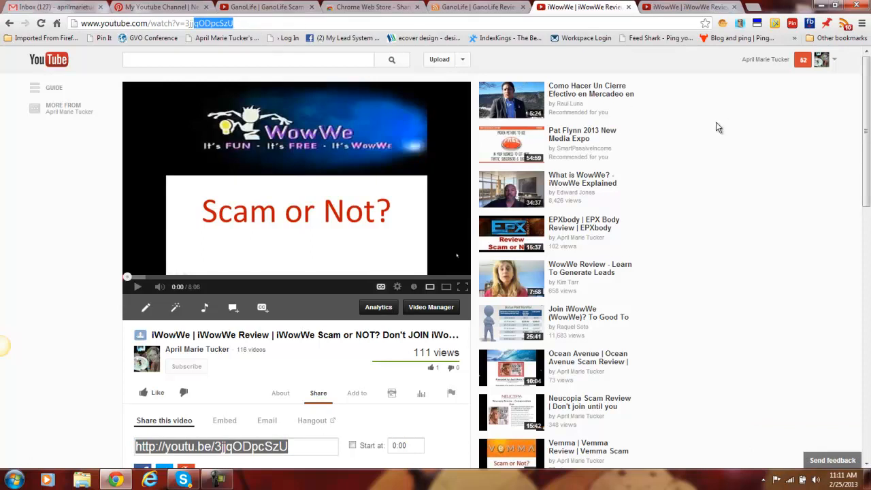
- Show the iWowWe video's About information and expand its full description
left_click(855, 165)
scroll(855, 165, "down", 1)
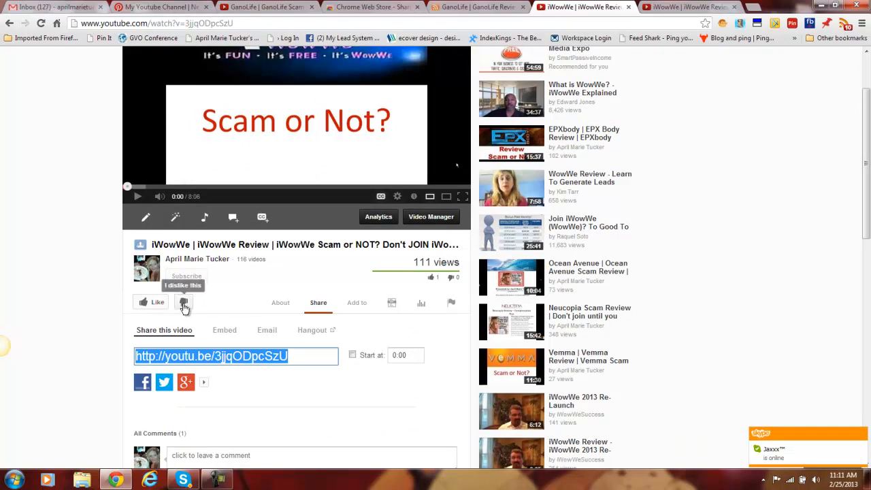
left_click(281, 302)
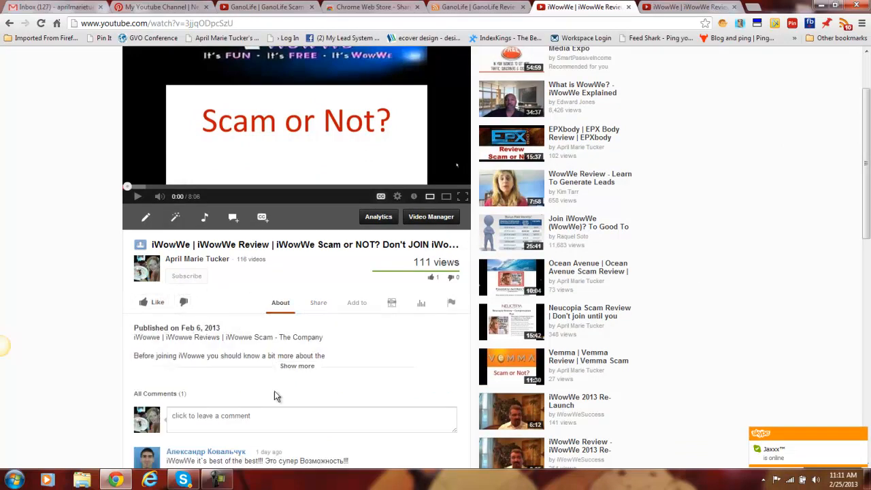
left_click(297, 366)
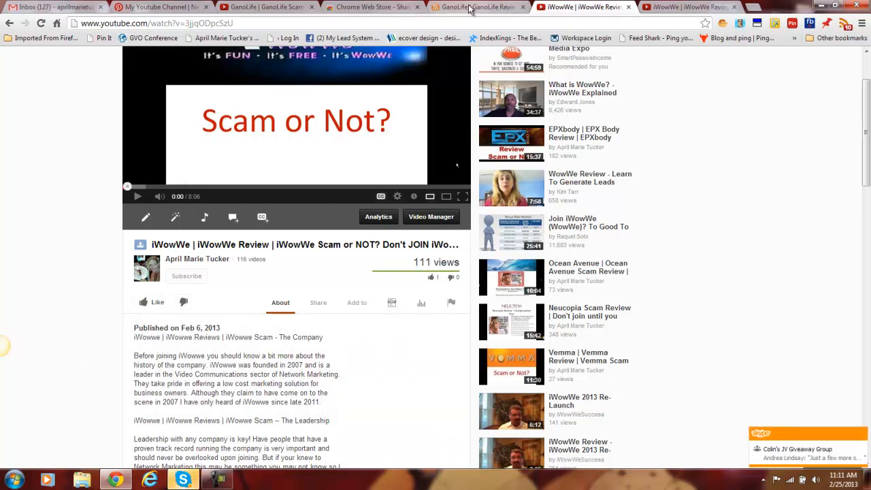
- Open the iWowwe review post in a new tab using the personal blog's domain followed by /IWOWWE
left_click(753, 7)
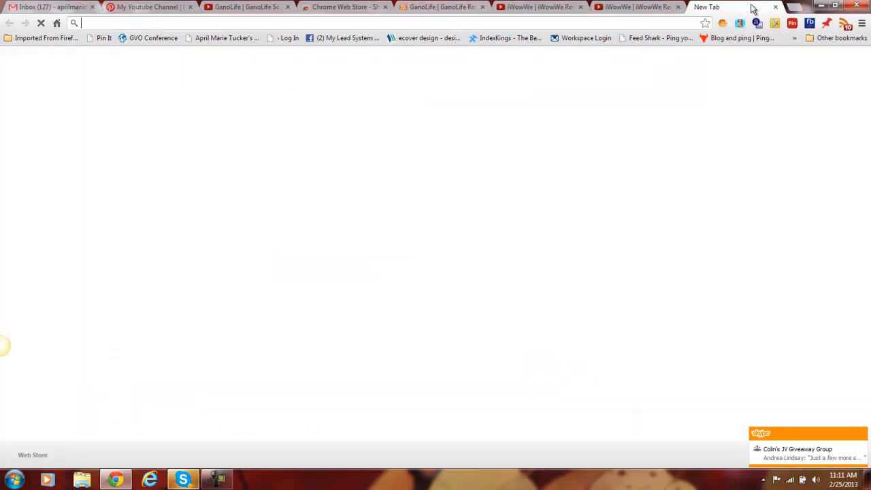
type("APRILMARIETUCKER.COM/IWOWWE")
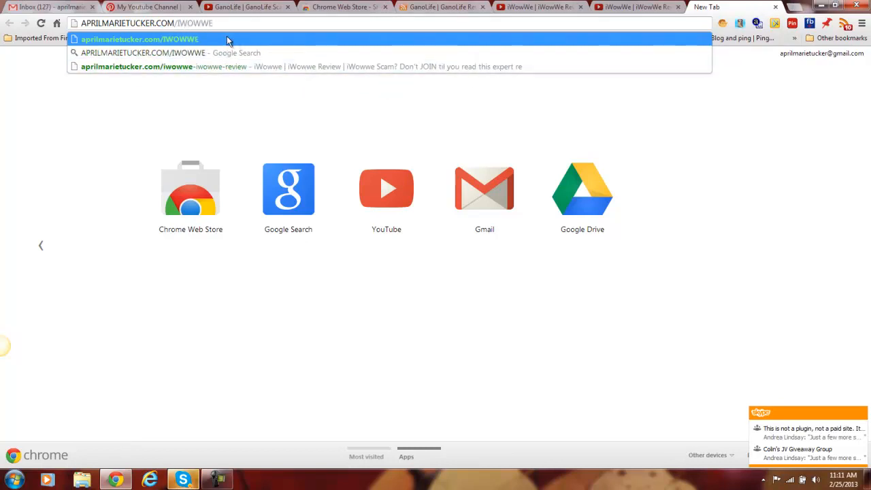
key("Return")
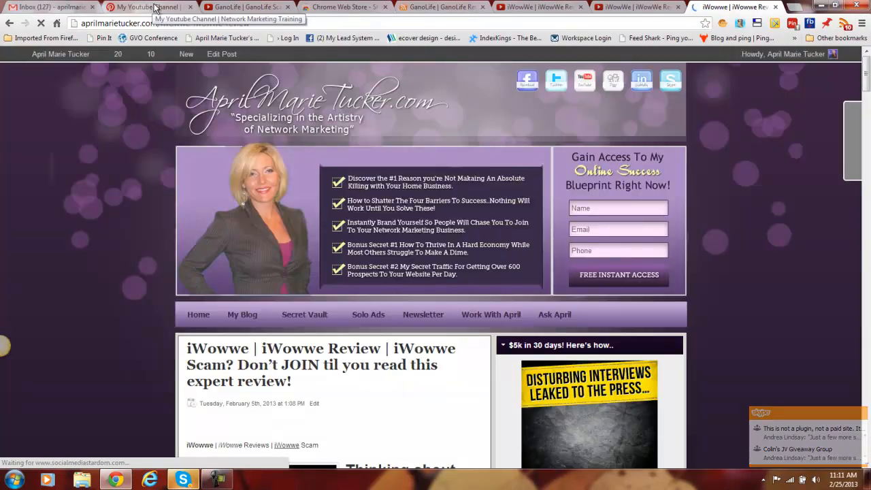
- Check the Vemma pin on Pinterest again, and return to the iWowwe review post on the blog
left_click(155, 6)
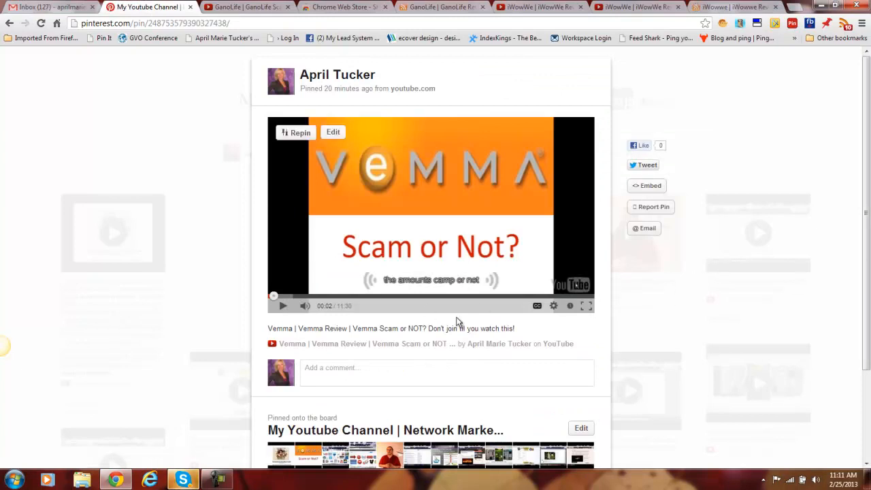
mouse_move(868, 124)
left_mouse_down()
mouse_move(869, 146)
mouse_move(868, 123)
left_mouse_up()
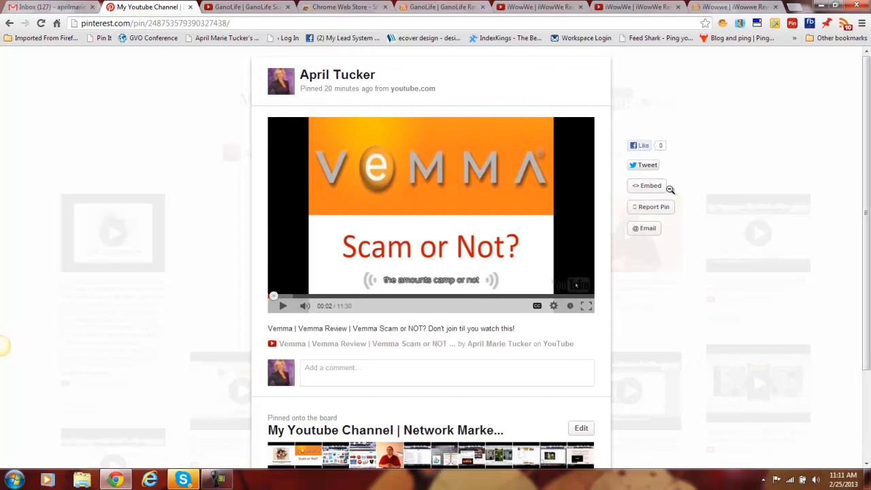
left_click(734, 6)
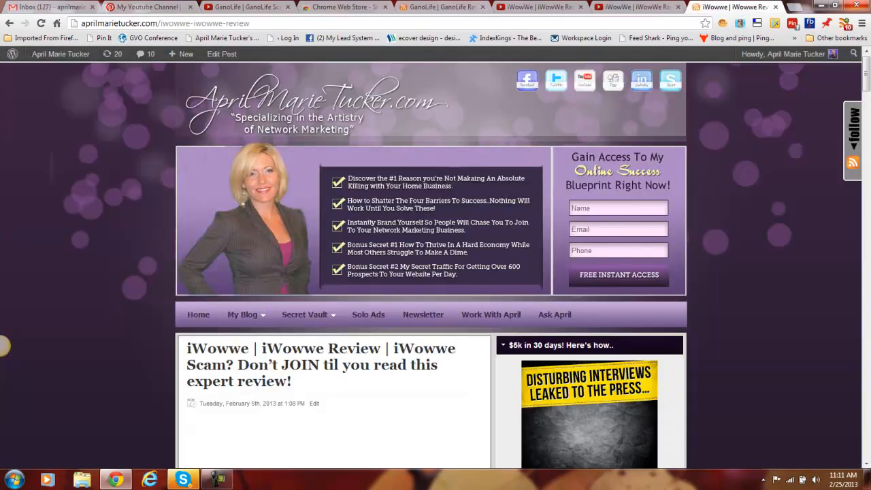
mouse_move(866, 78)
left_mouse_down()
mouse_move(866, 138)
mouse_move(867, 68)
left_mouse_up()
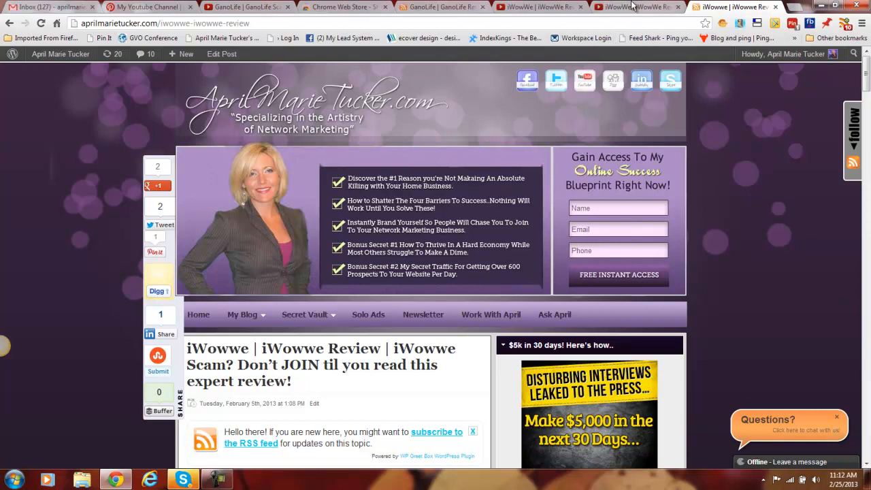
- Return to the original iWowWe video page and start a Pinterest pin from its video thumbnail
left_click(631, 6)
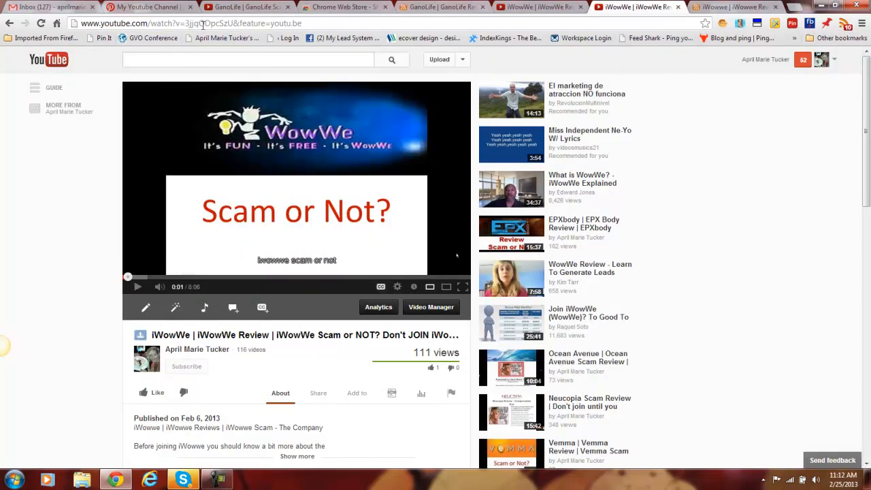
left_click(537, 7)
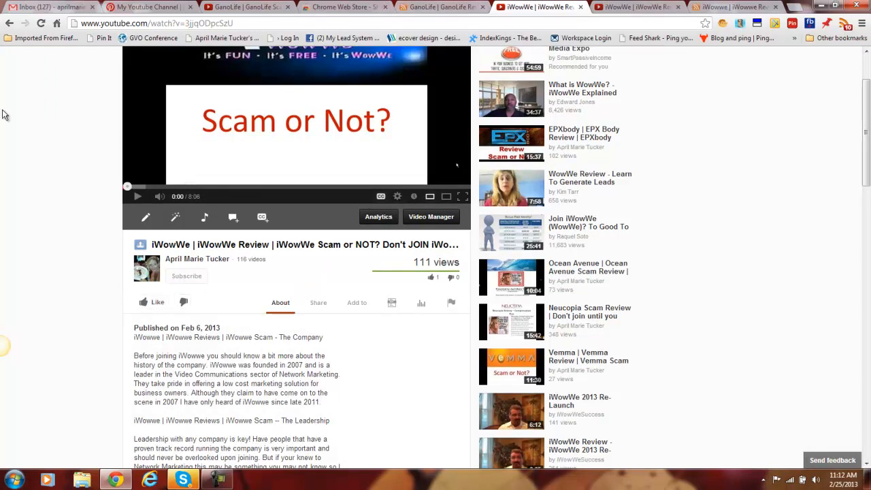
left_click(793, 25)
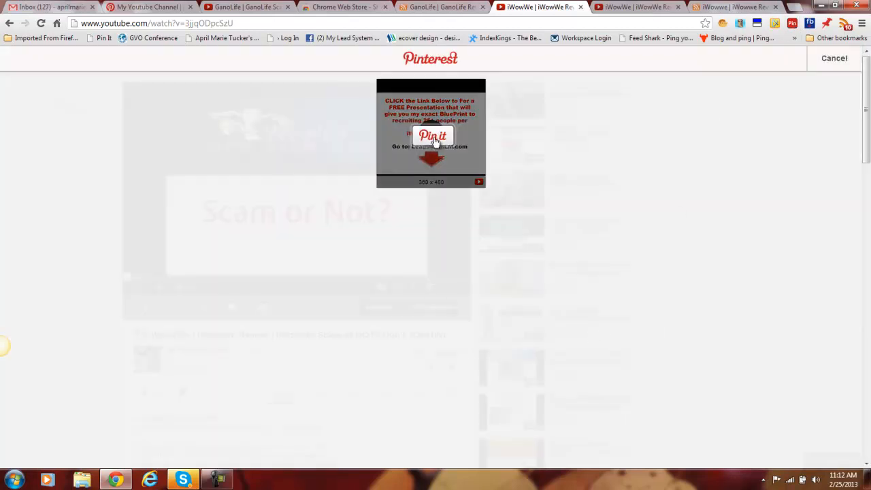
left_click(433, 136)
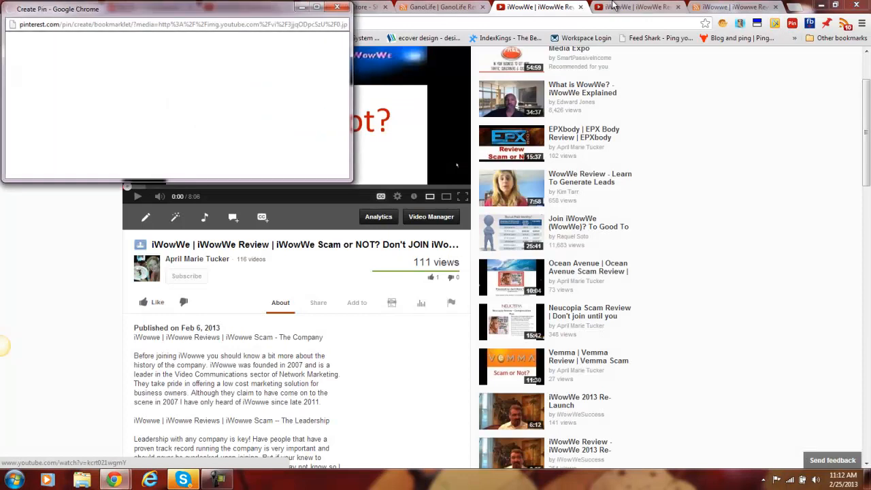
- Copy the "The Company" heading and the first paragraph below it from the iWowWe video description
left_click_drag(135, 338, 502, 354)
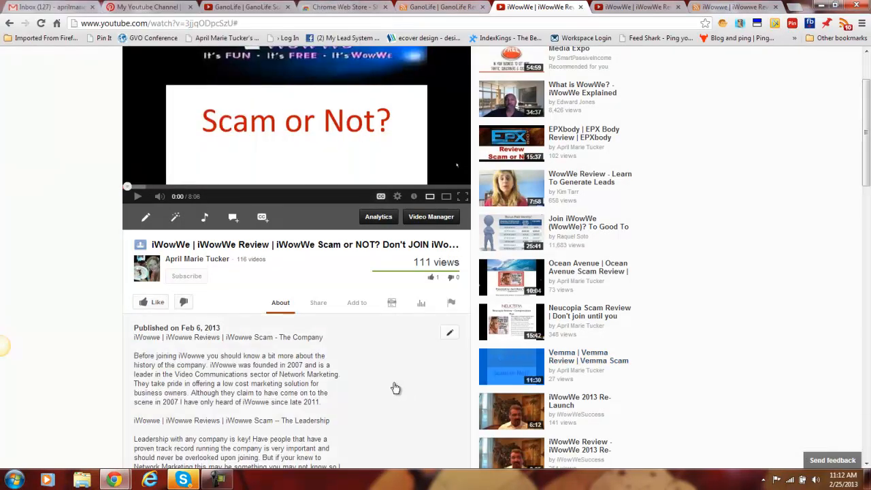
left_click_drag(334, 408, 133, 338)
right_click(157, 348)
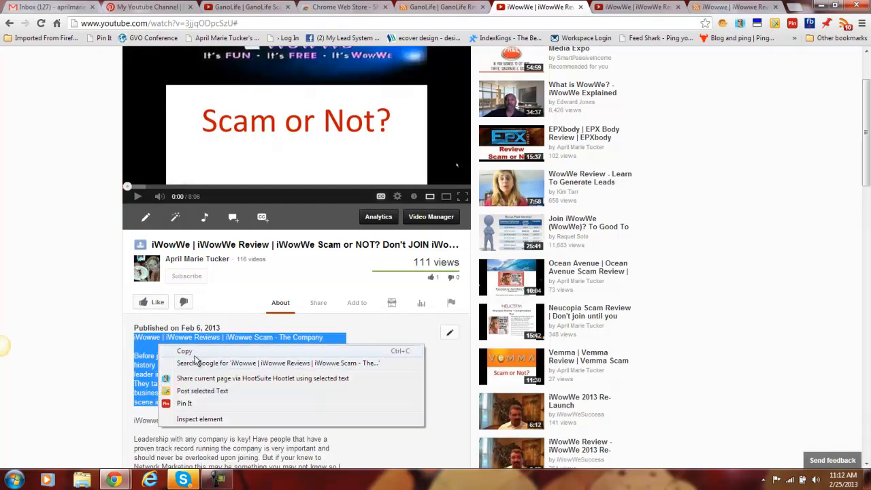
left_click(197, 351)
- Paste the copied company text on a new line after the title in the pin description
mouse_move(113, 479)
left_click(162, 385)
left_click(268, 117)
scroll(314, 102, "down", 2)
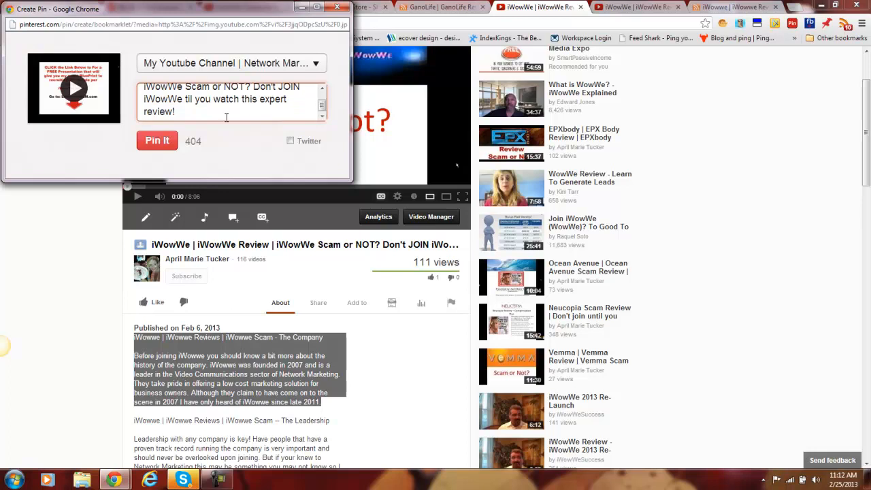
key("Return")
key("ctrl+v")
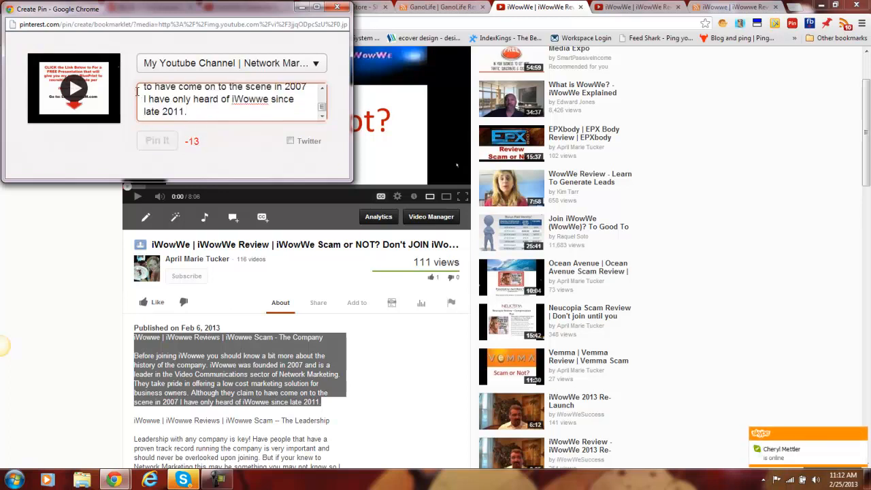
- Shorten the pin description to end at "business owners." and add "Read more.." on a new line
left_click_drag(142, 97, 201, 113)
key("BackSpace")
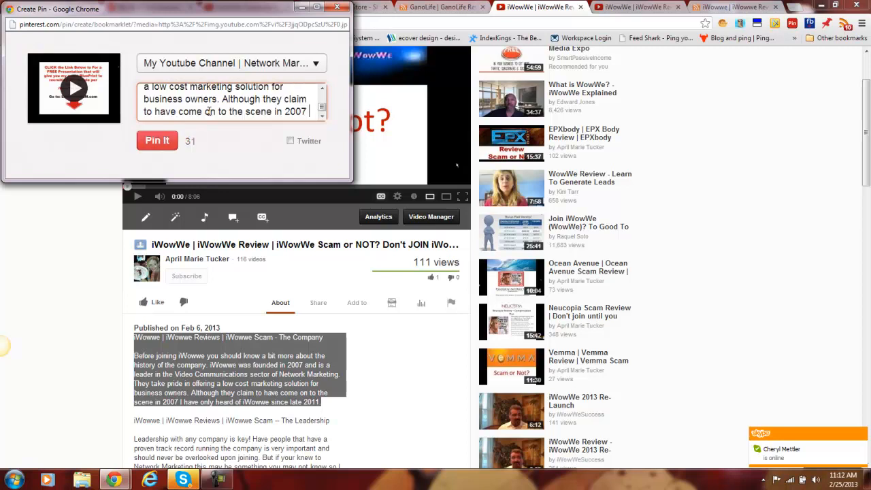
key("BackSpace")
key("BackSpace")
key("BackSpace")
key("BackSpace")
key("BackSpace")
key("BackSpace")
key("BackSpace")
key("BackSpace")
key("BackSpace")
key("BackSpace")
key("BackSpace")
key("BackSpace")
key("BackSpace")
key("BackSpace")
key("BackSpace")
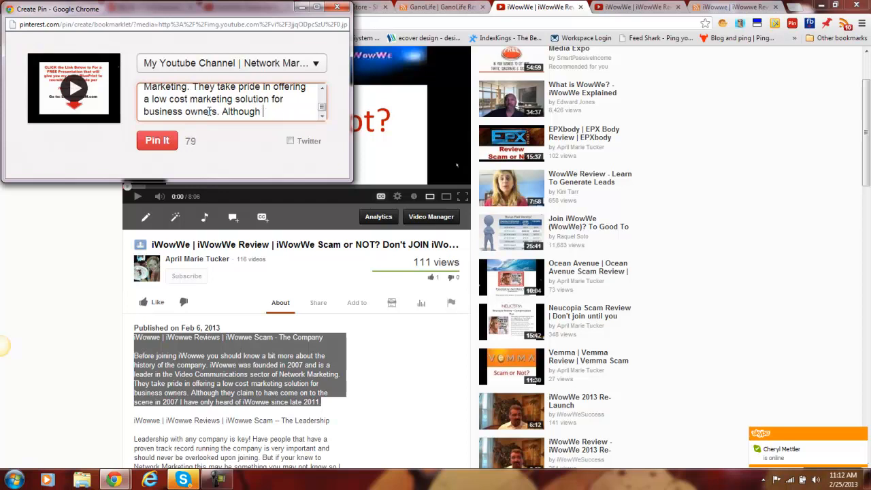
key("BackSpace")
key("BackSpace")
key("BackSpace")
key("BackSpace")
key("BackSpace")
key("BackSpace")
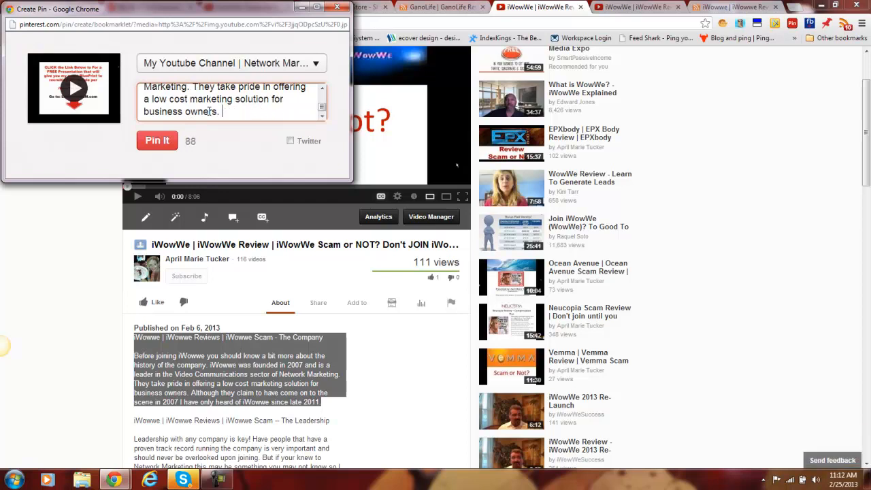
key("Return")
type("rE")
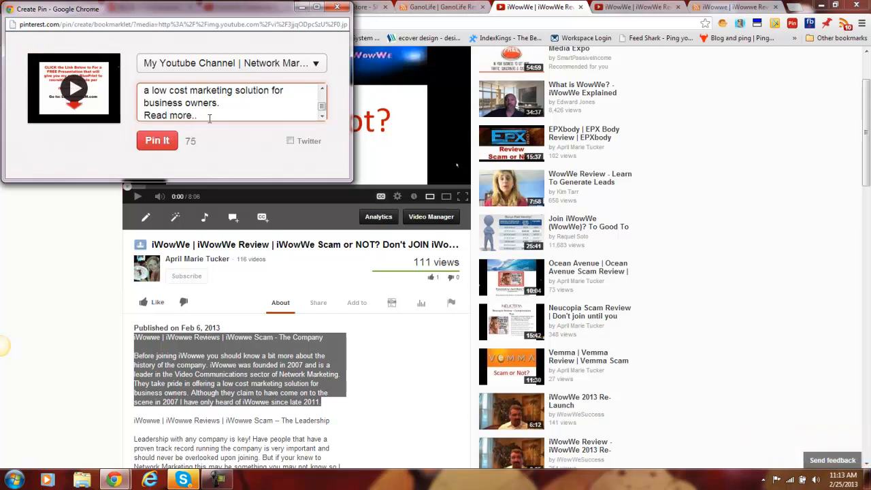
- Copy the full web address of the iWowwe review post on the blog
left_click(715, 6)
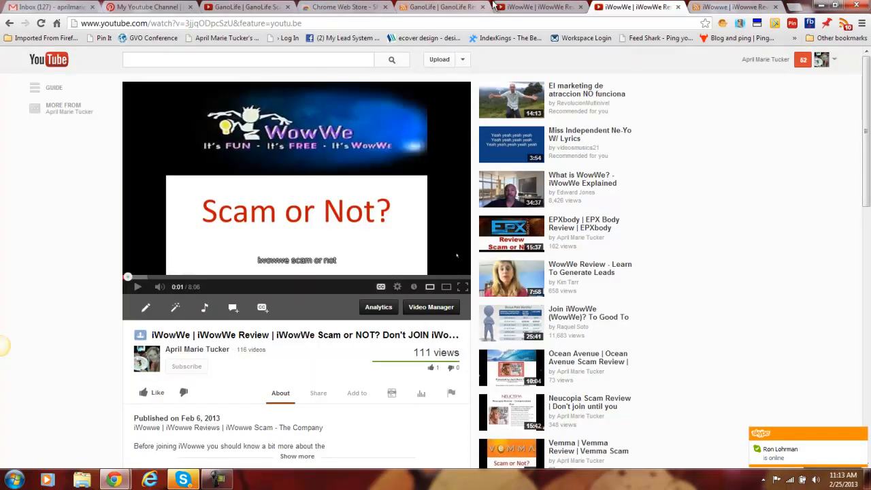
left_click(764, 7)
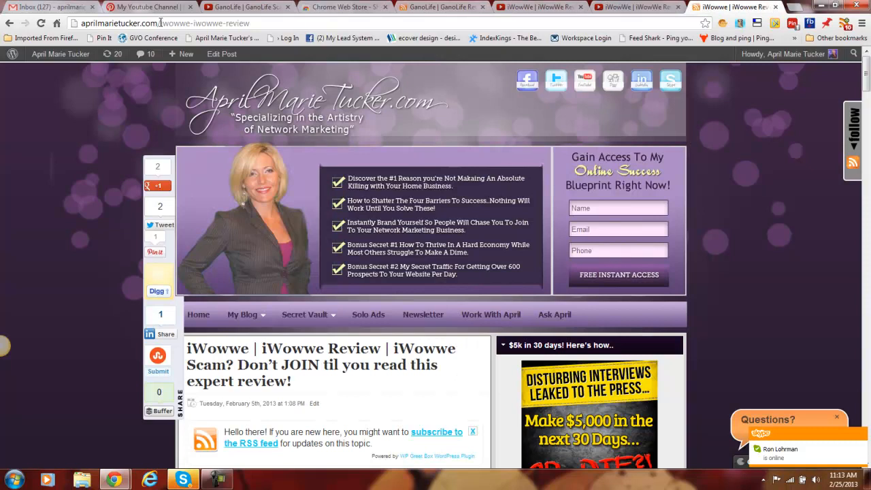
left_click(163, 23)
right_click(161, 23)
left_click(185, 60)
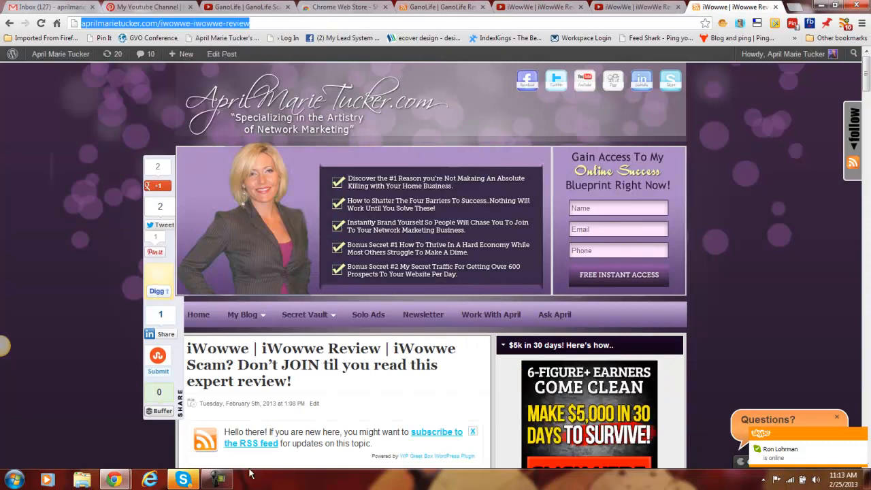
- Paste the review post's web address after "Read more.." in the pin description
left_click(182, 480)
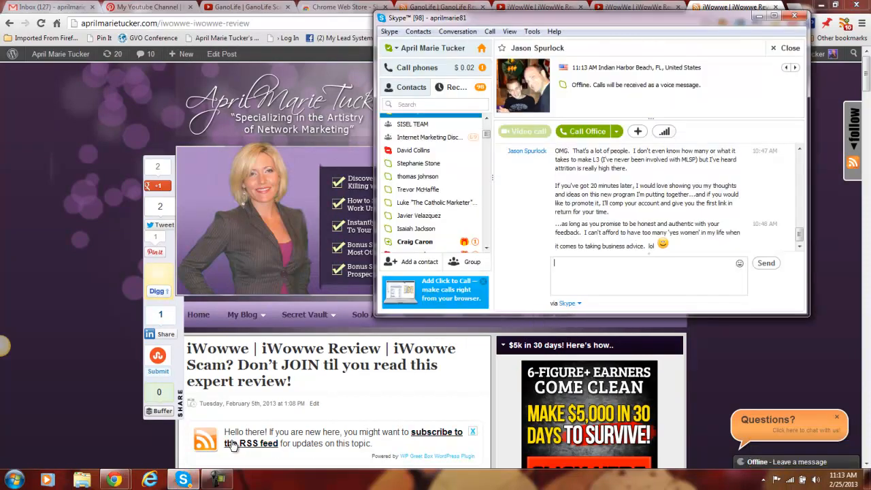
mouse_move(114, 479)
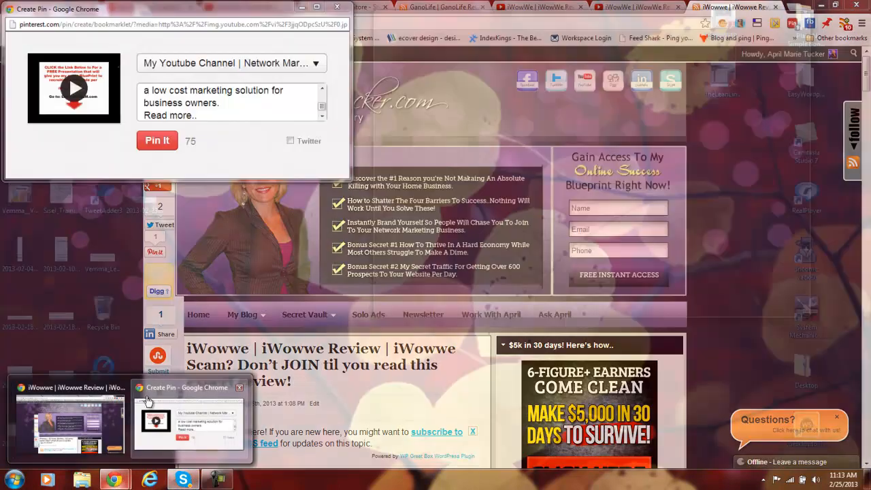
left_click(188, 423)
right_click(214, 112)
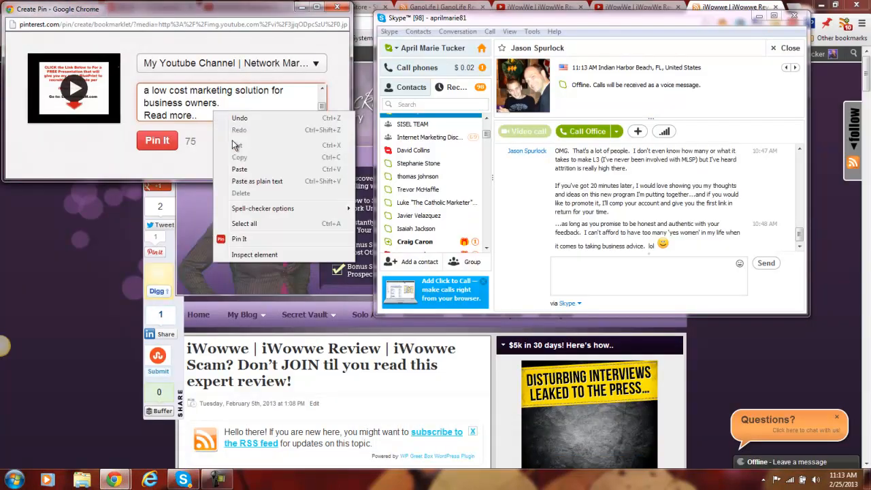
left_click(238, 170)
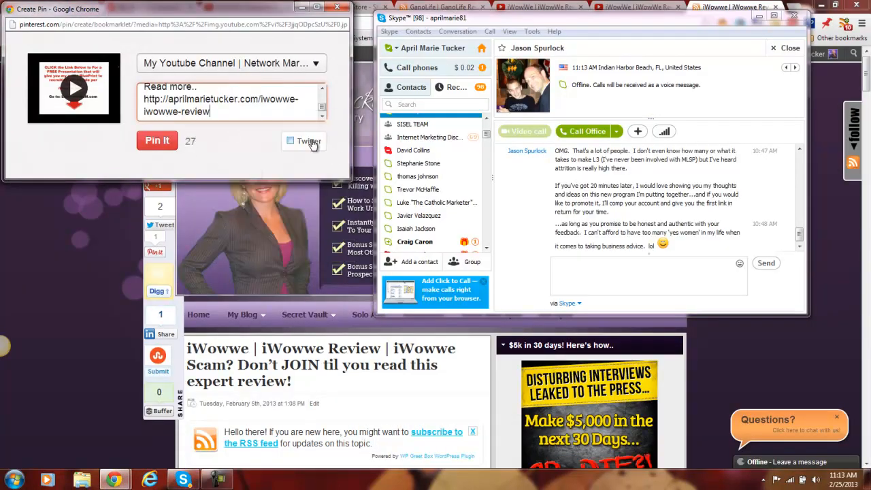
- Enable Twitter sharing, publish the pin to the My Youtube Channel | Network Marketing Training board, and close the Skype window
left_click(291, 143)
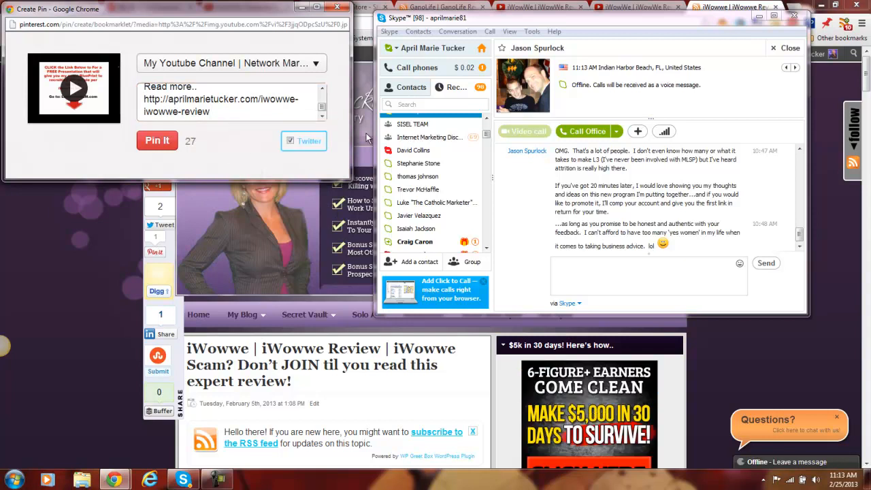
left_click(155, 141)
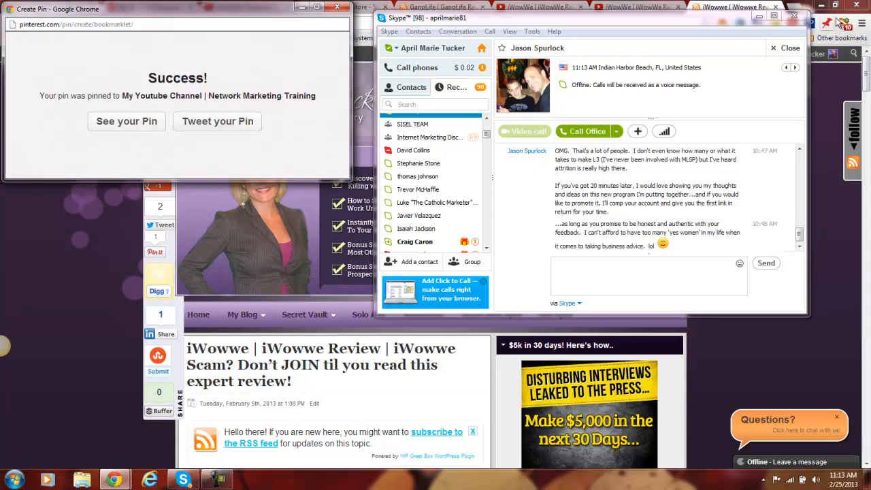
left_click(794, 15)
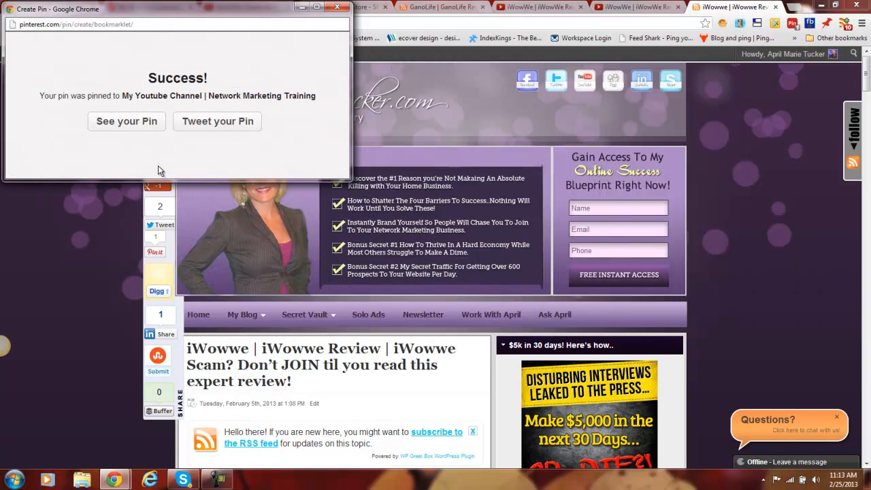
- Give the iWowwe review post a Google +1 and open the newly published pin down to its description
left_click(158, 185)
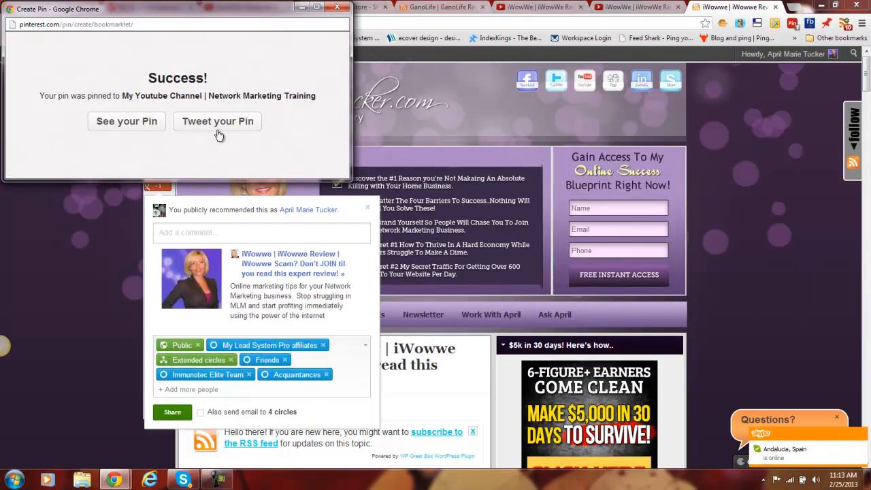
left_click(123, 129)
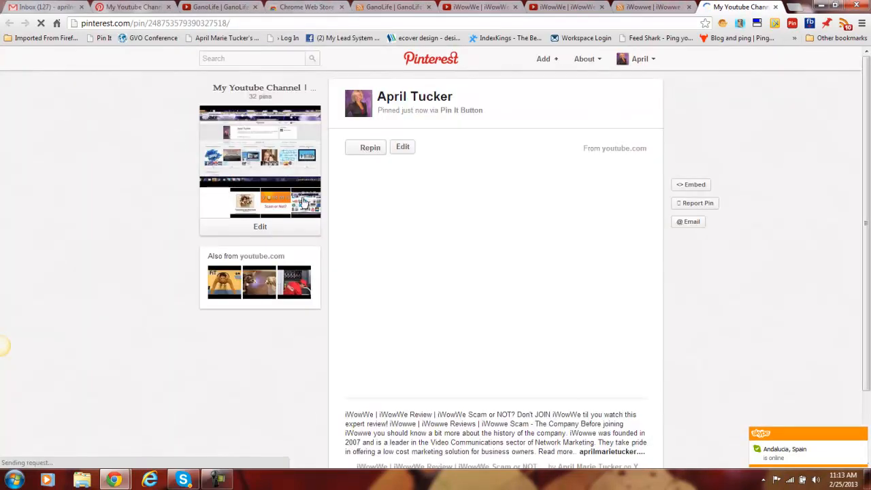
scroll(868, 149, "down", 2)
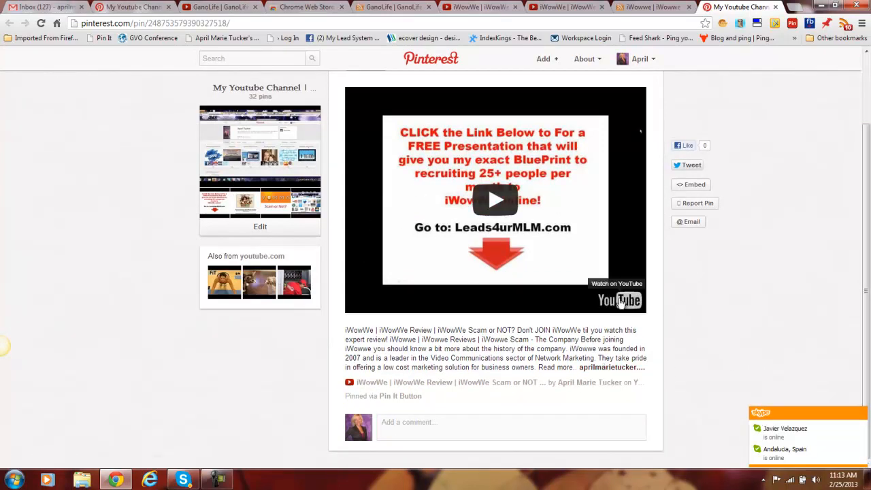
- Check that the pinned video leads to its YouTube page, and play it briefly within the pin
left_click(619, 301)
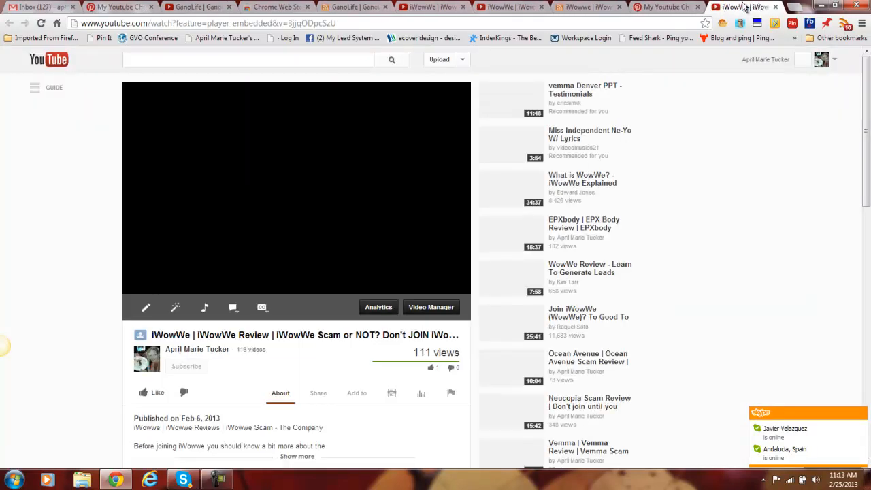
left_click(777, 6)
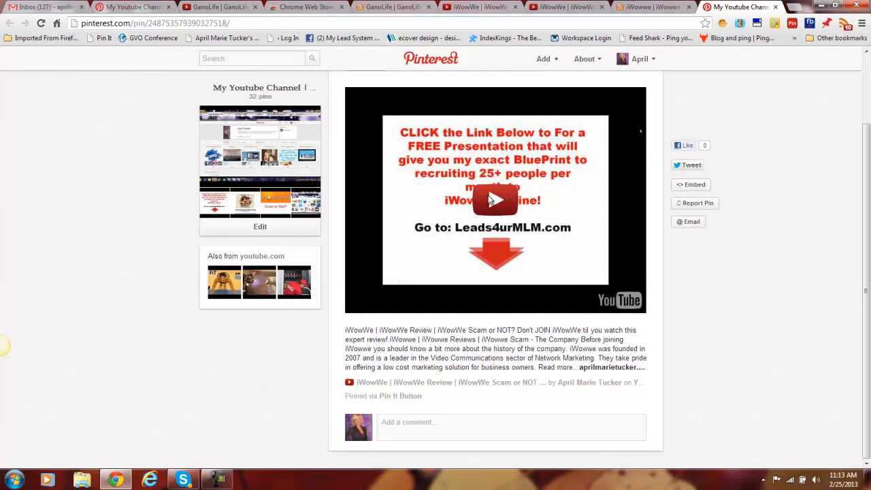
left_click(494, 200)
left_click(476, 248)
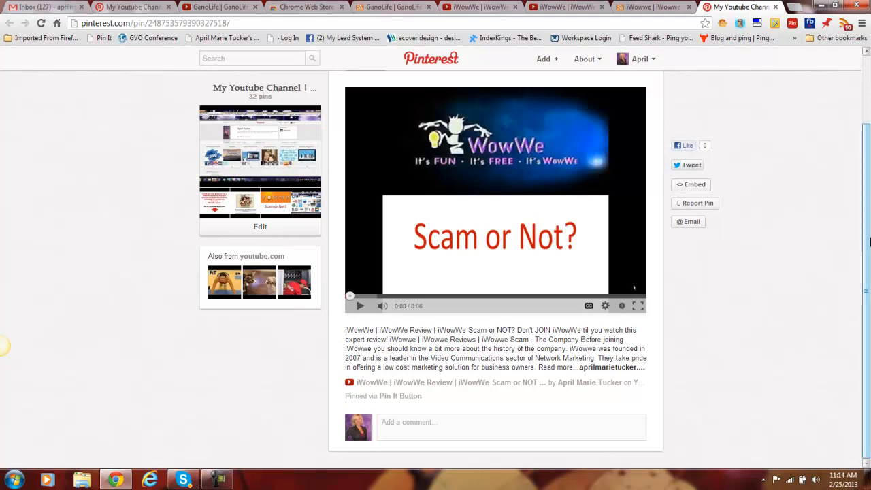
left_click_drag(870, 224, 867, 158)
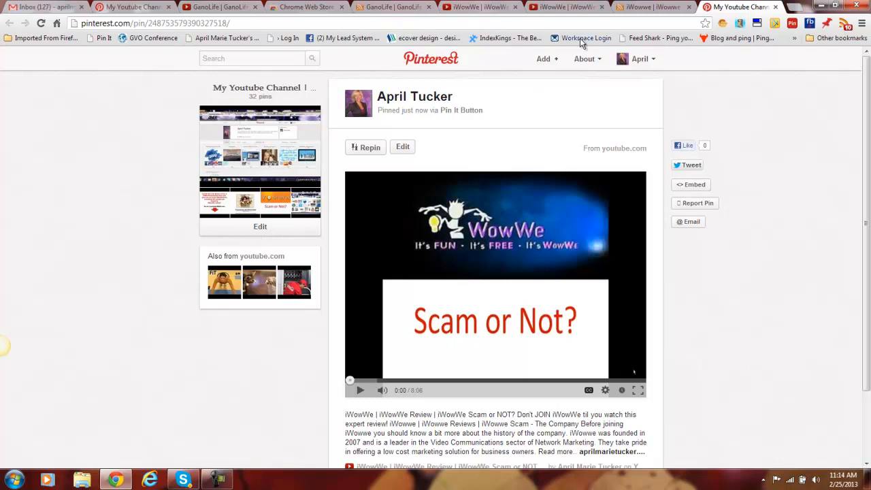
- Open Pinterest's friend invitations and show the Facebook friends who are already on Pinterest
mouse_move(650, 59)
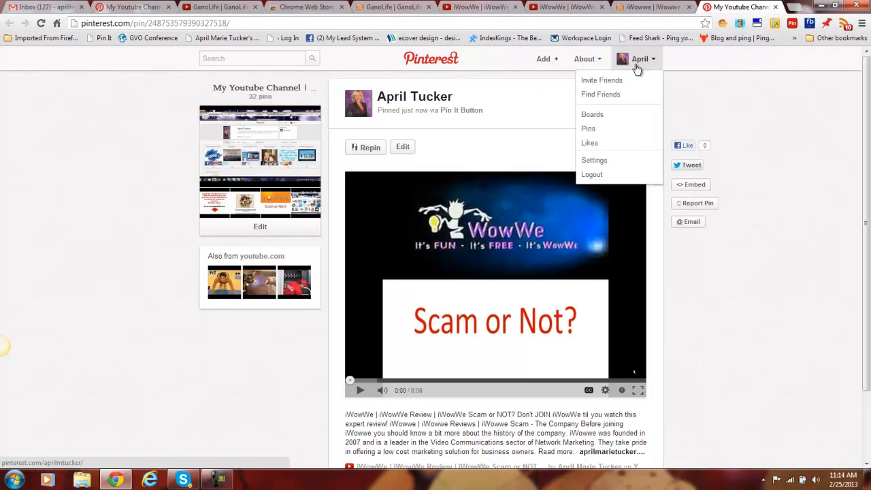
left_click(607, 80)
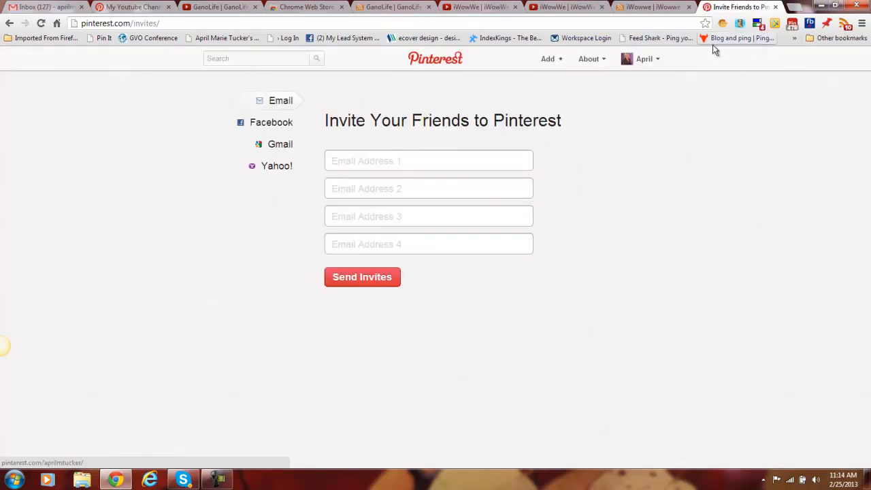
left_click(262, 123)
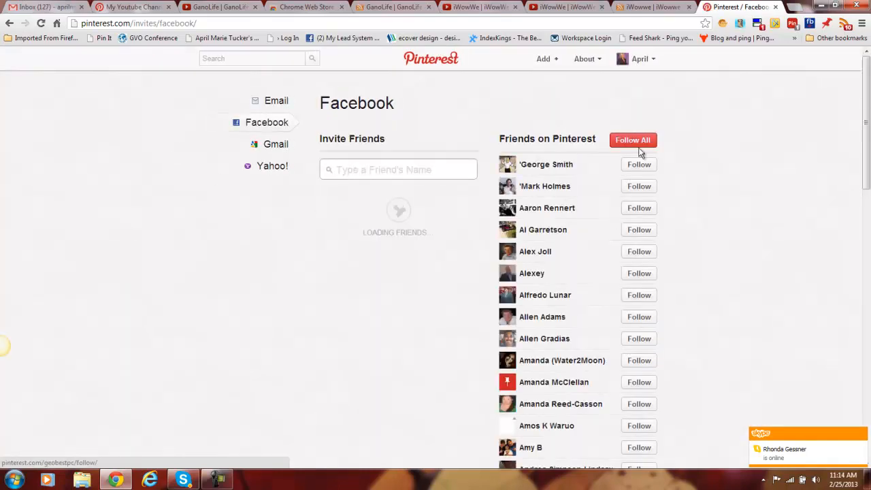
- Follow all the listed Facebook friends on Pinterest and go to the account's own profile page
left_click(632, 140)
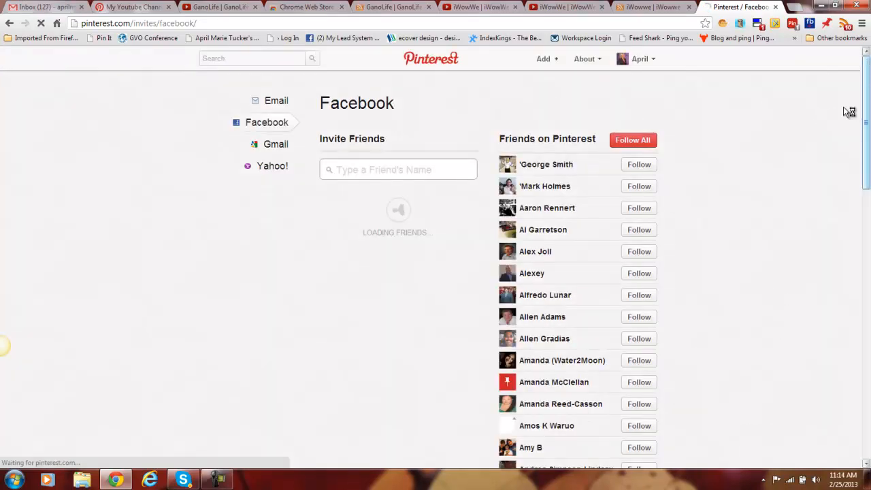
left_click(623, 141)
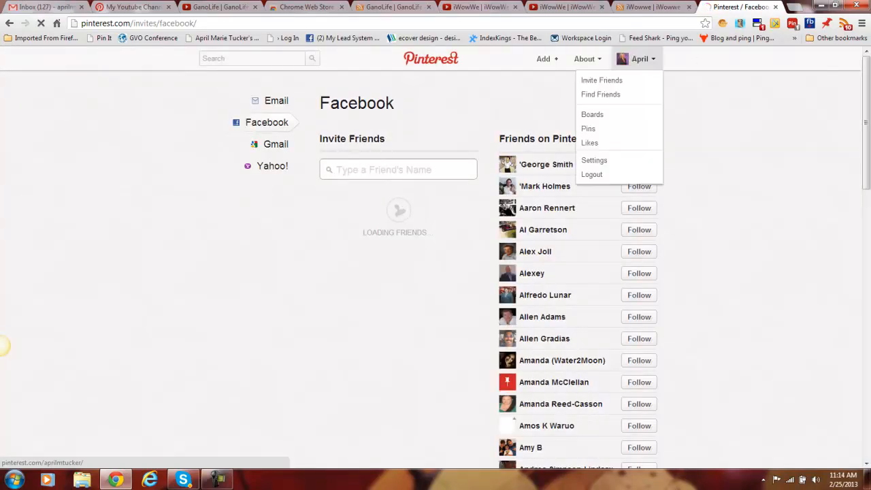
left_click(639, 58)
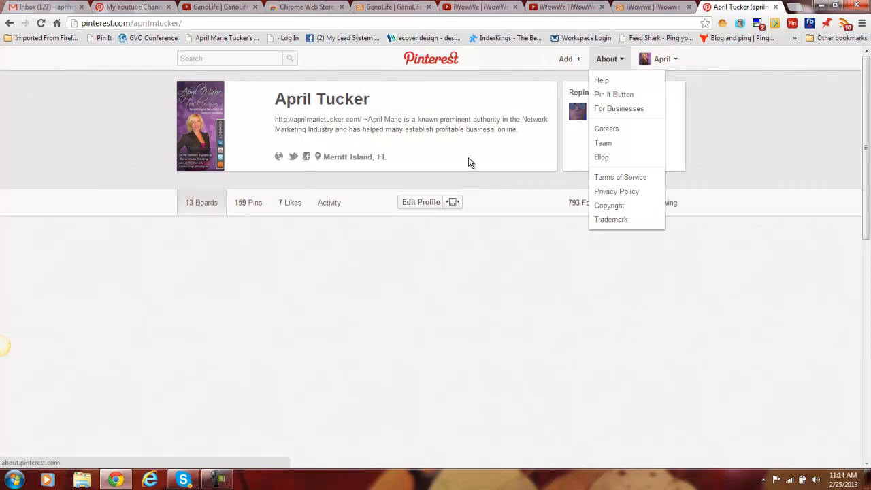
- Look through the profile's boards down to MLM Company Reviews, and take a look at the Link Building Services board
scroll(763, 351, "down", 1)
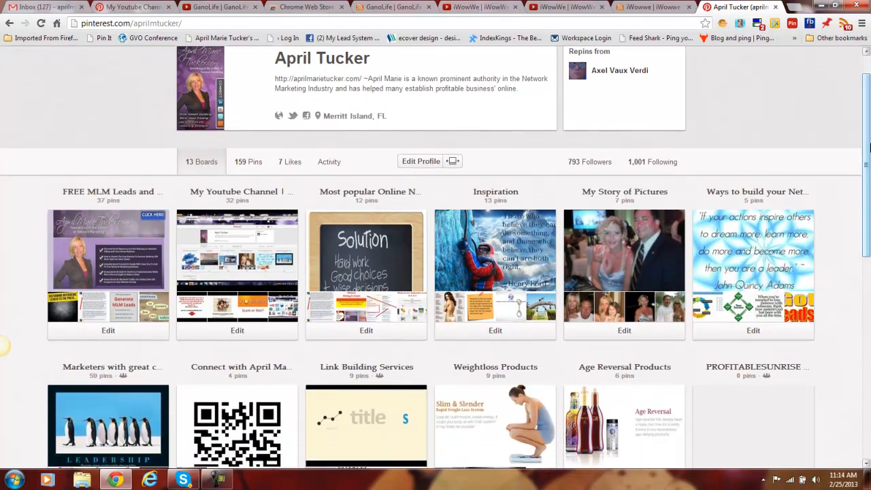
scroll(868, 154, "down", 1)
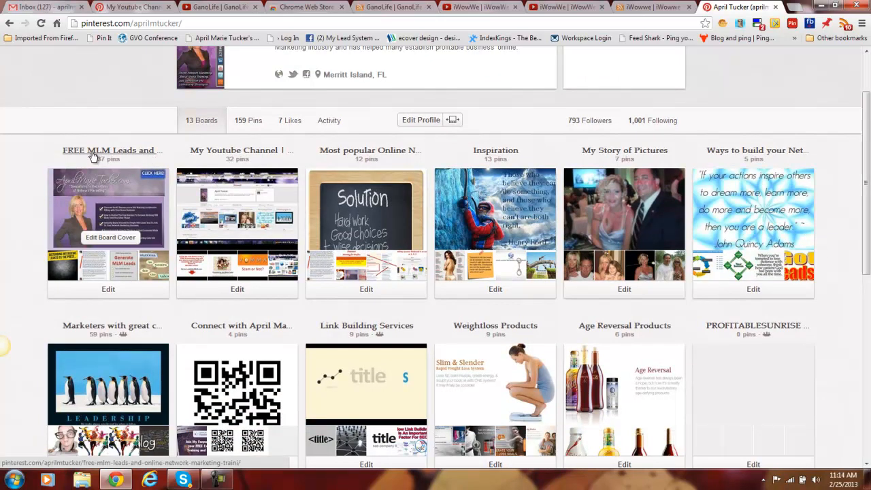
scroll(868, 163, "down", 2)
scroll(868, 163, "down", 1)
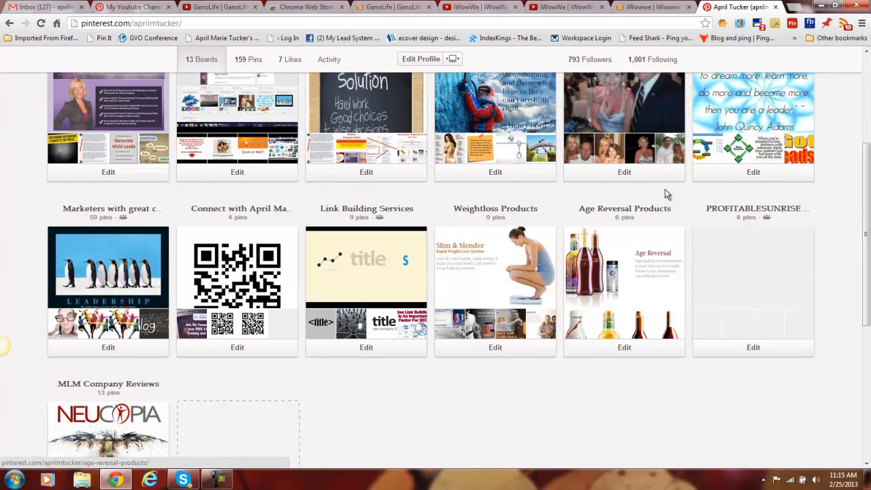
scroll(334, 327, "down", 2)
scroll(334, 327, "up", 2)
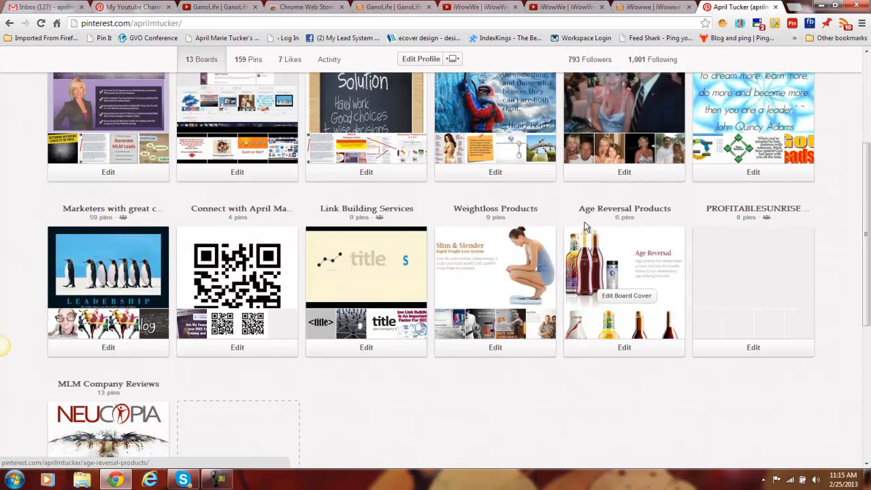
left_click(355, 215)
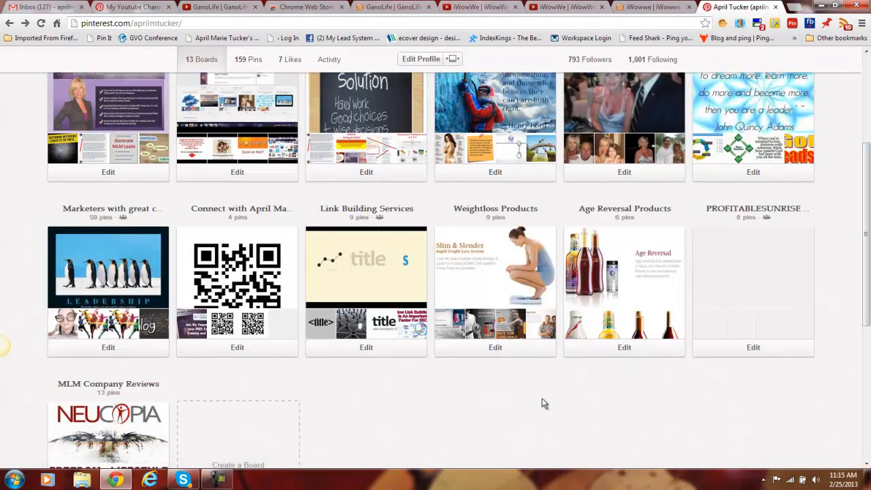
- Show the account menu with its Invite Friends and Find Friends options, and look over the profile's first boards again
scroll(541, 400, "up", 2)
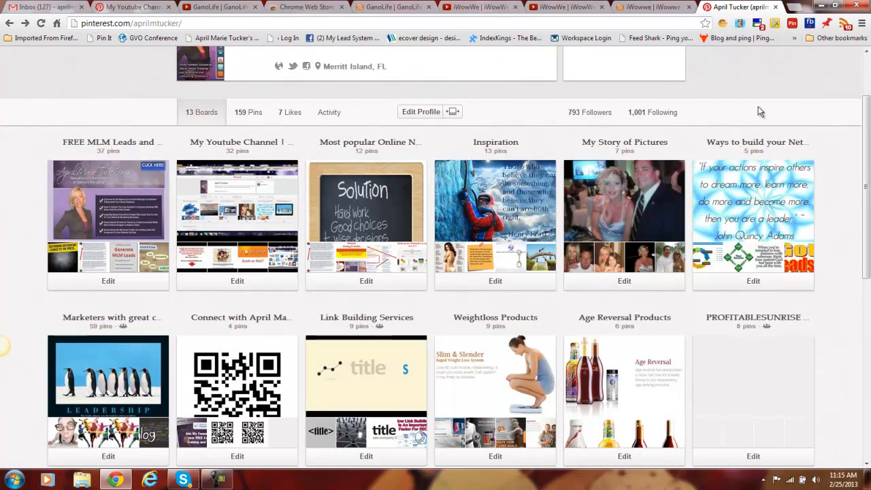
left_click_drag(866, 126, 839, 83)
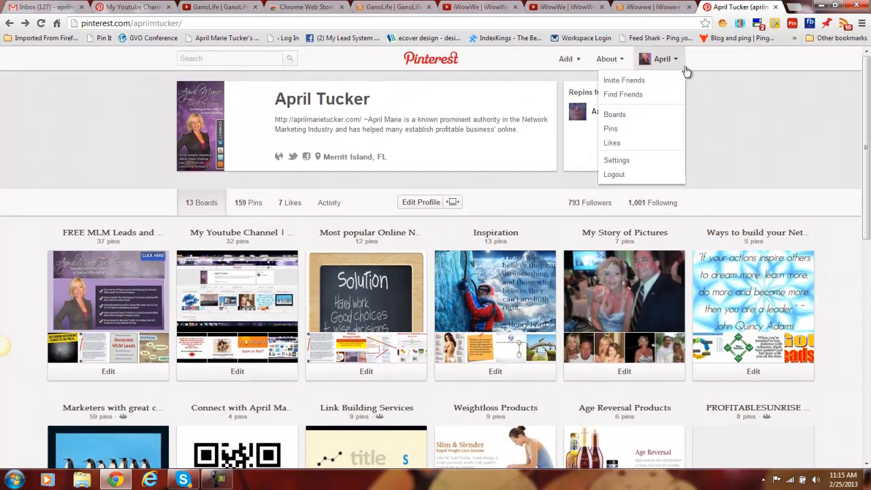
mouse_move(663, 62)
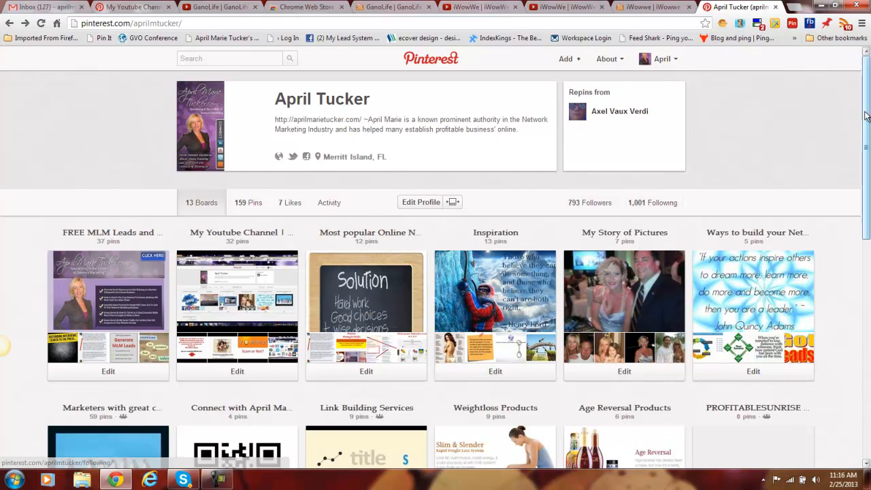
left_click_drag(866, 102, 868, 174)
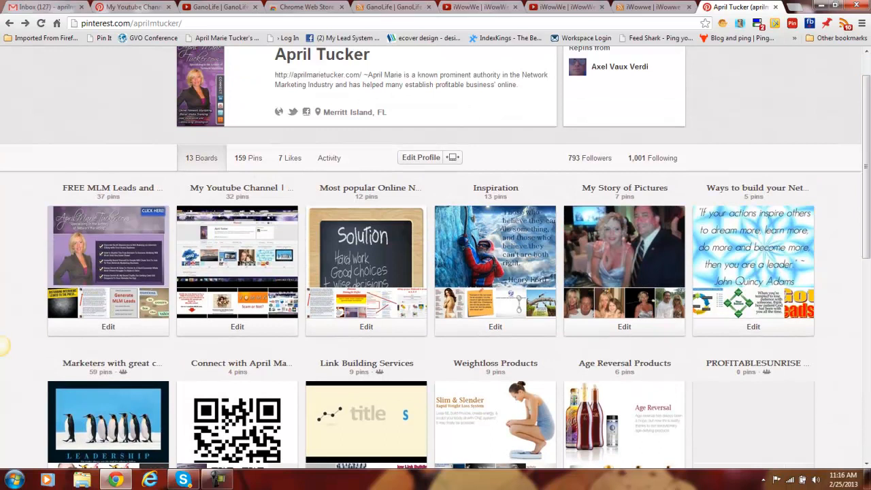